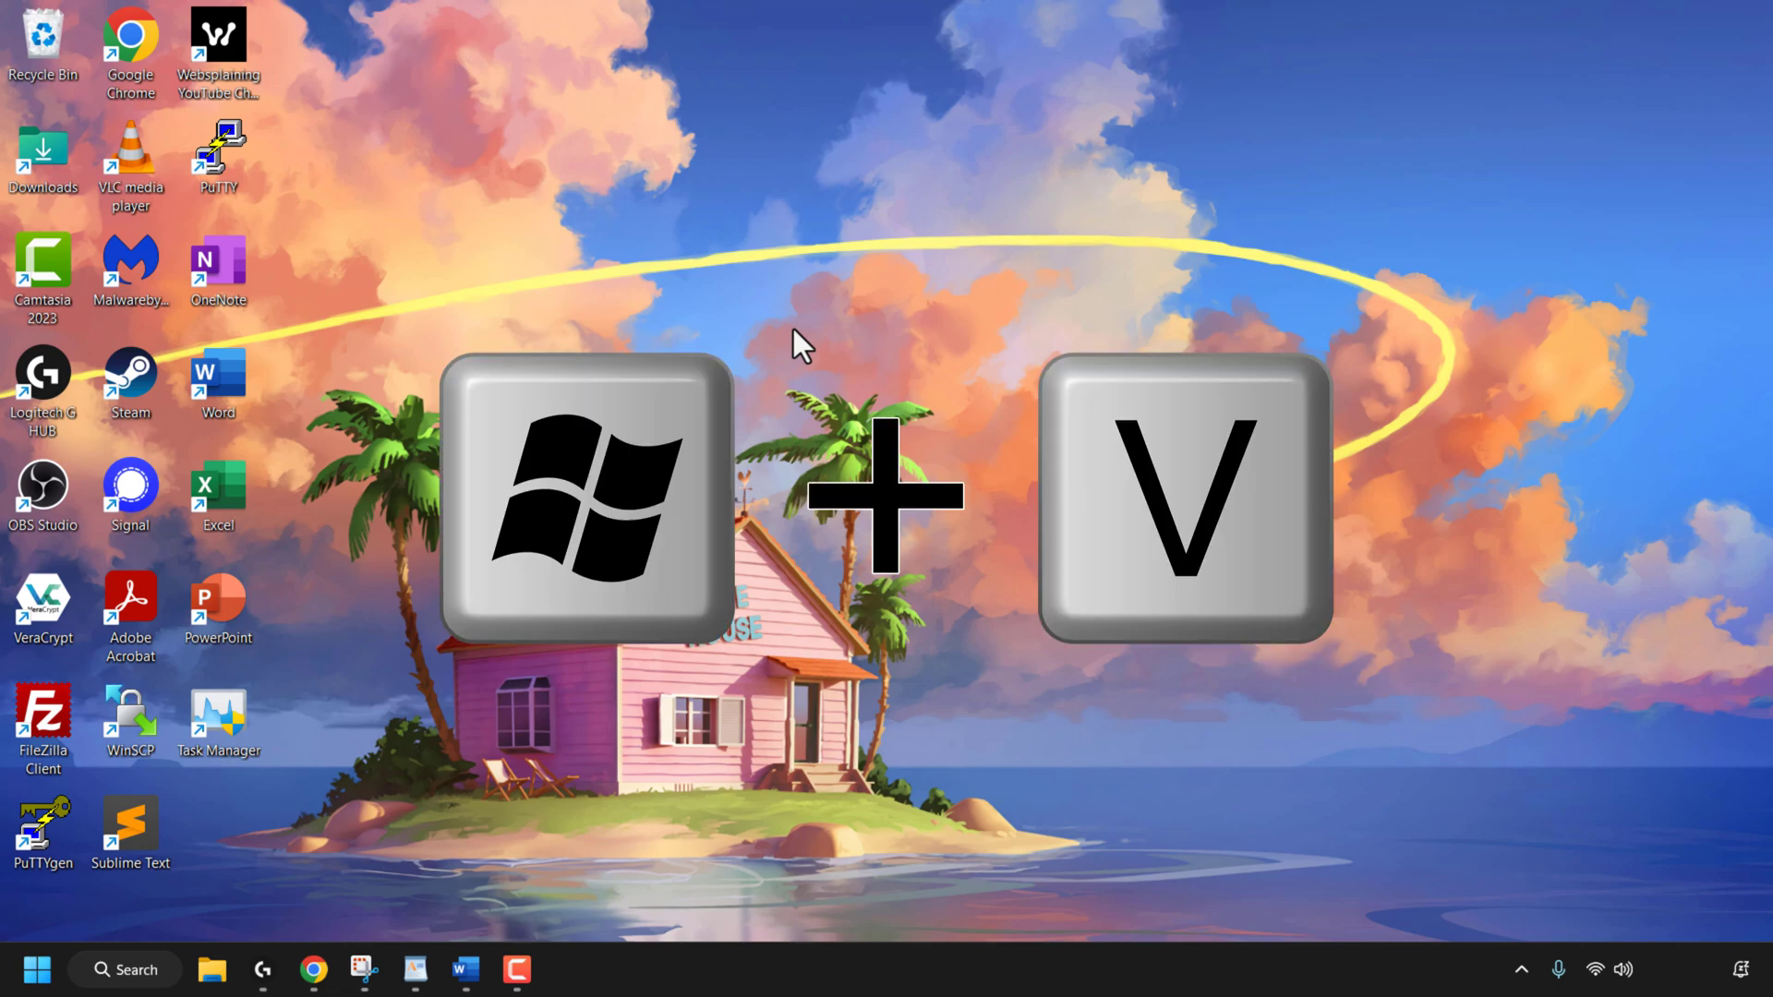
Bring up the Win+V clipboard panel, centre it on screen, and turn on clipboard history
{"action": "key", "text": "super+v"}
{"action": "left_click_drag", "start_coordinate": [1611, 506], "coordinate": [959, 262]}
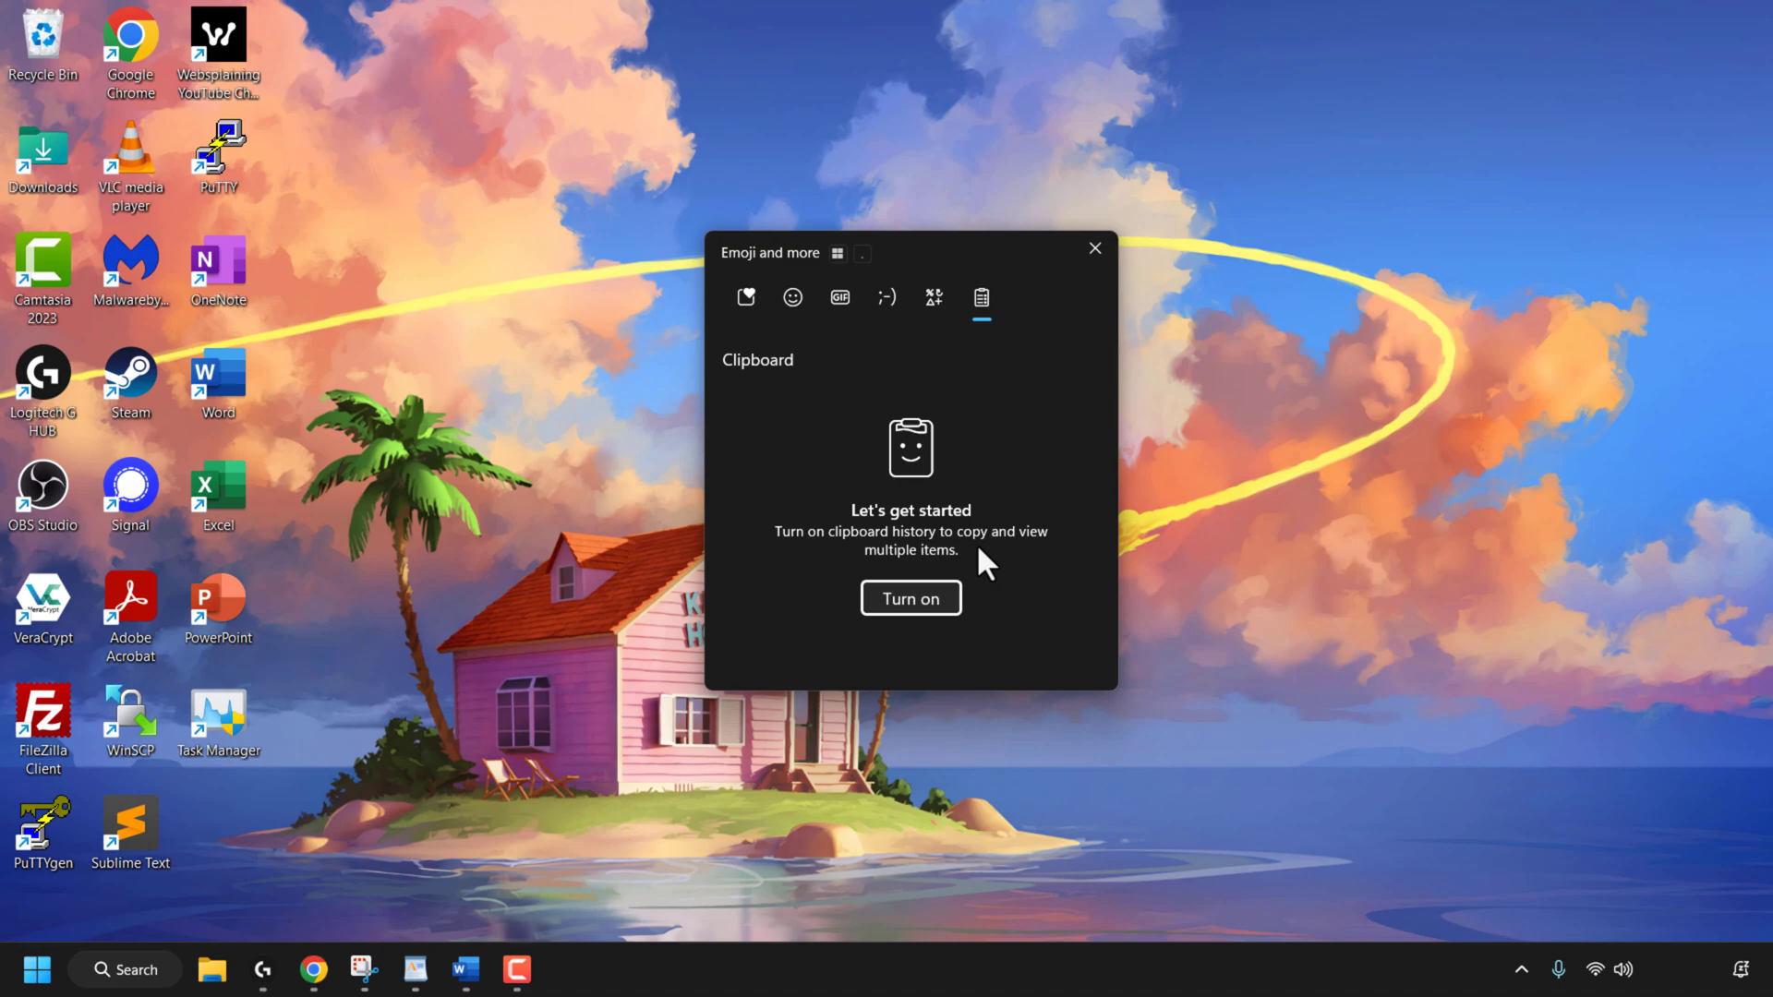
{"action": "left_click", "coordinate": [948, 612]}
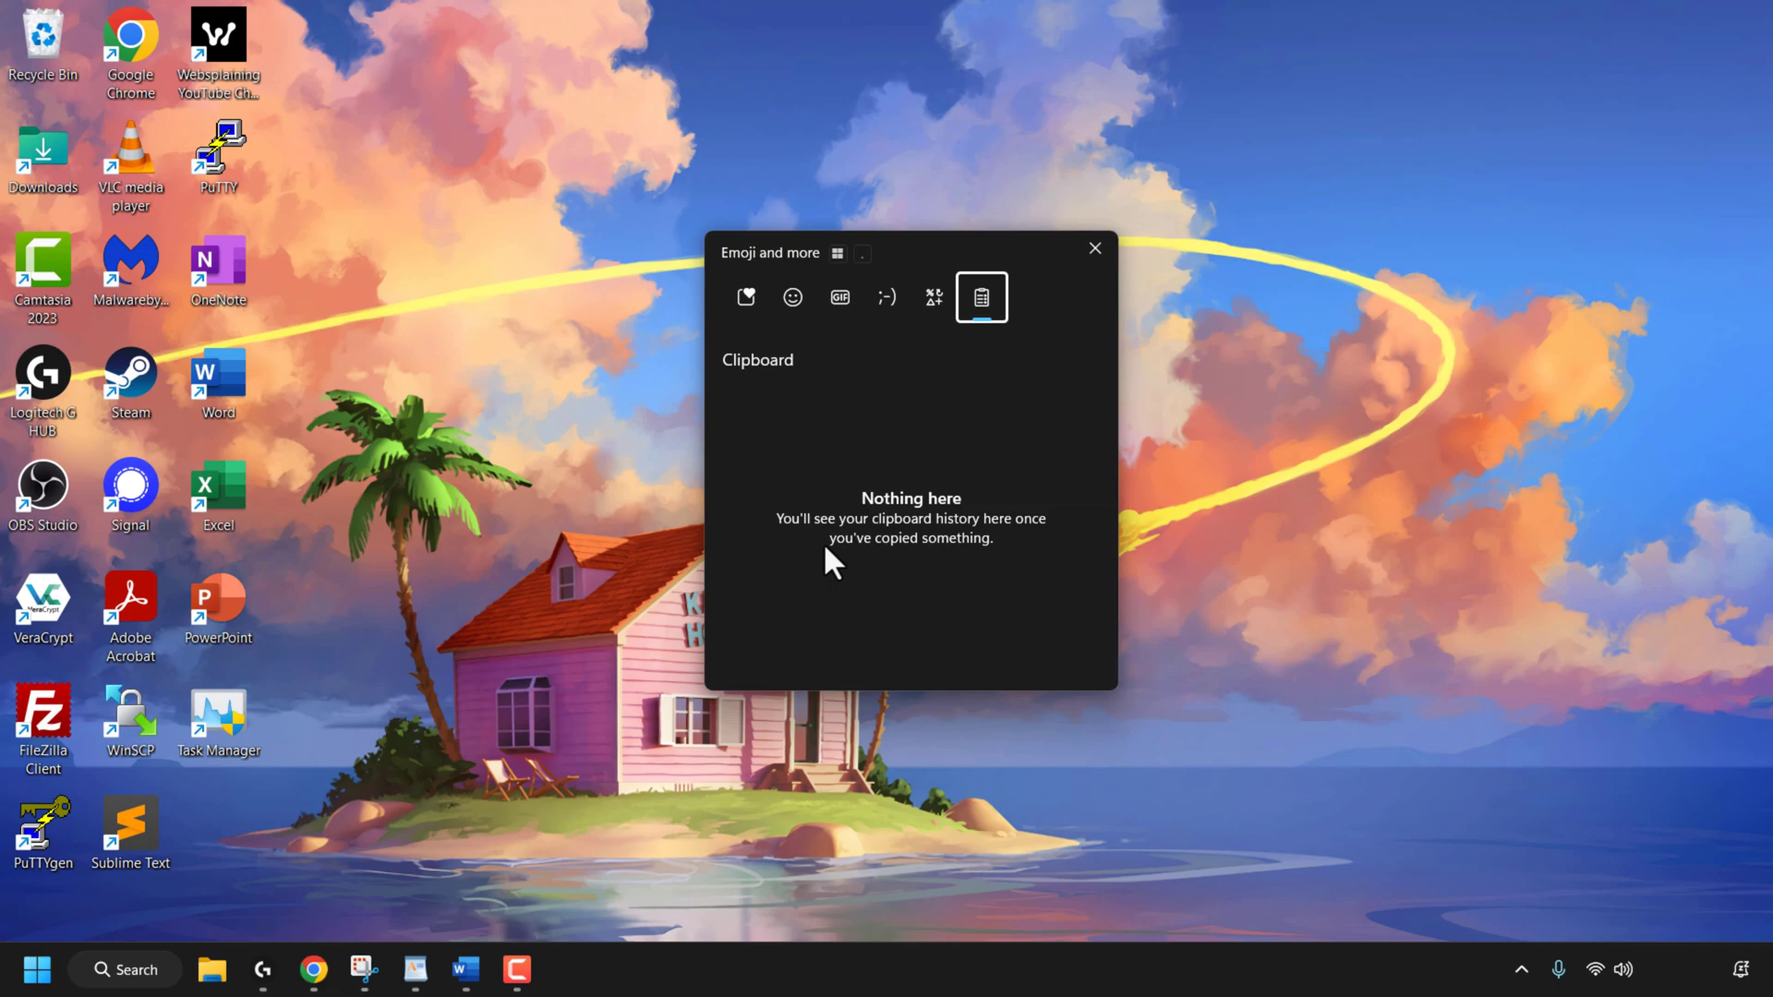
{"action": "left_click", "coordinate": [314, 976]}
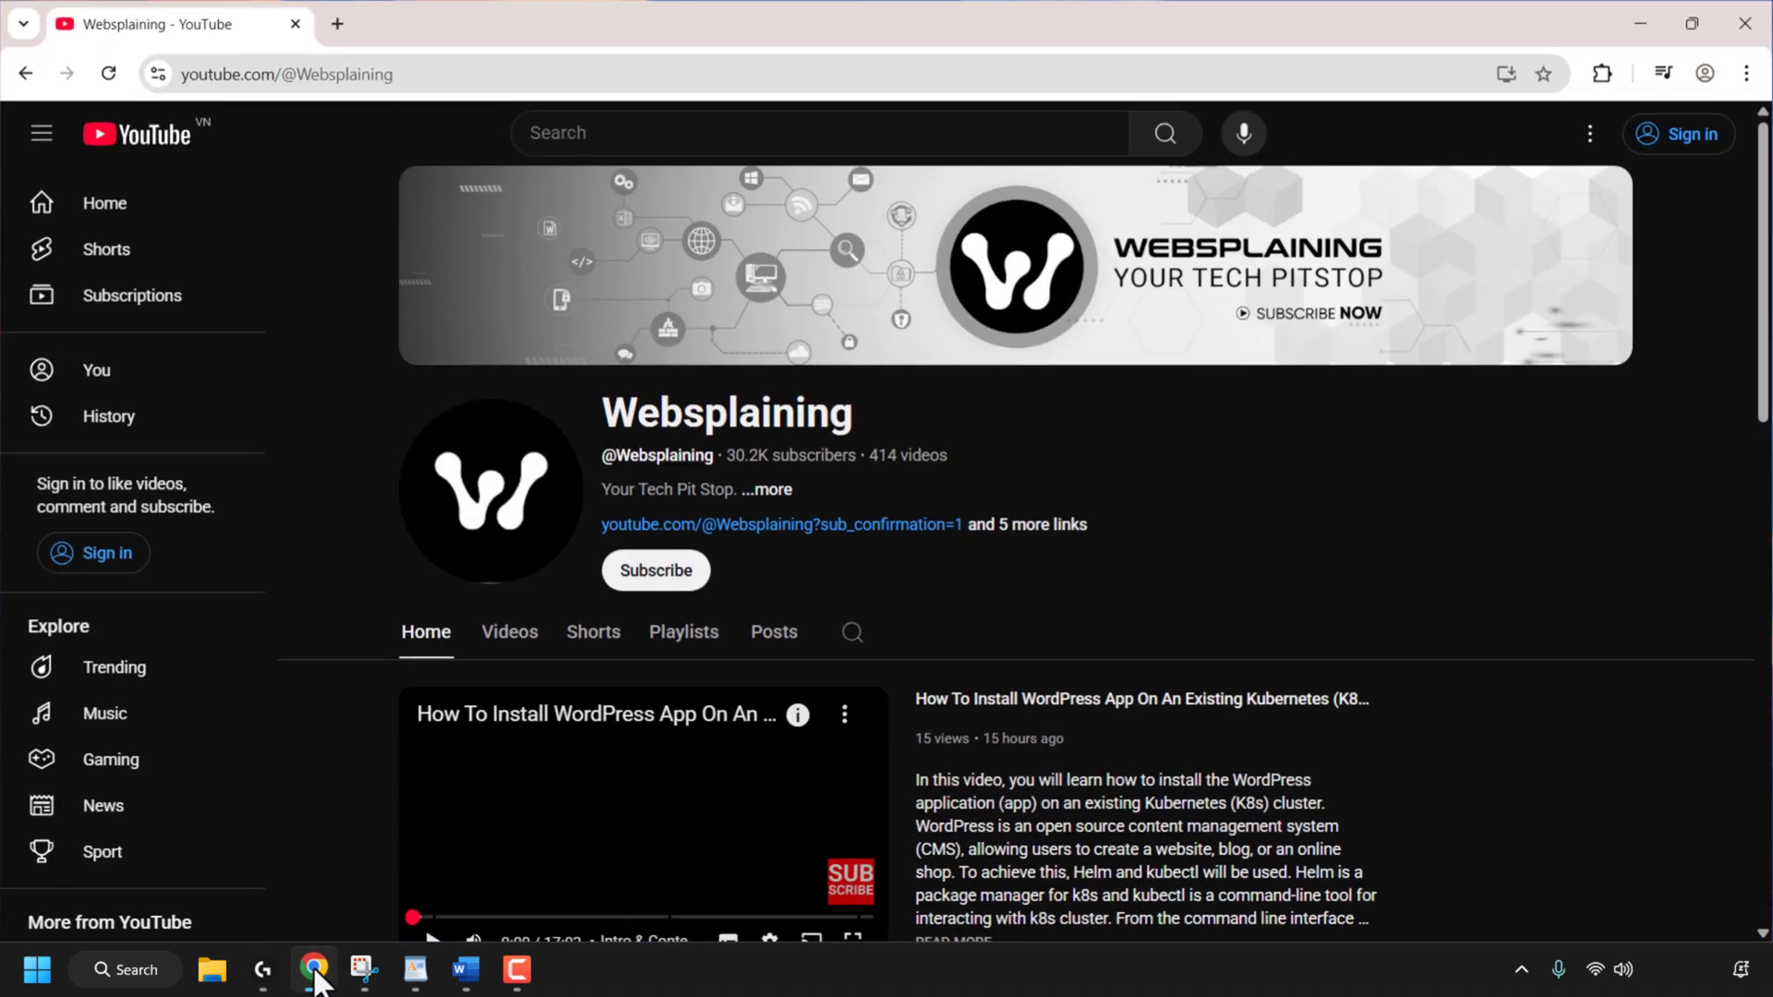
{"action": "double_click", "coordinate": [542, 73]}
{"action": "left_click_drag", "start_coordinate": [543, 73], "coordinate": [158, 71]}
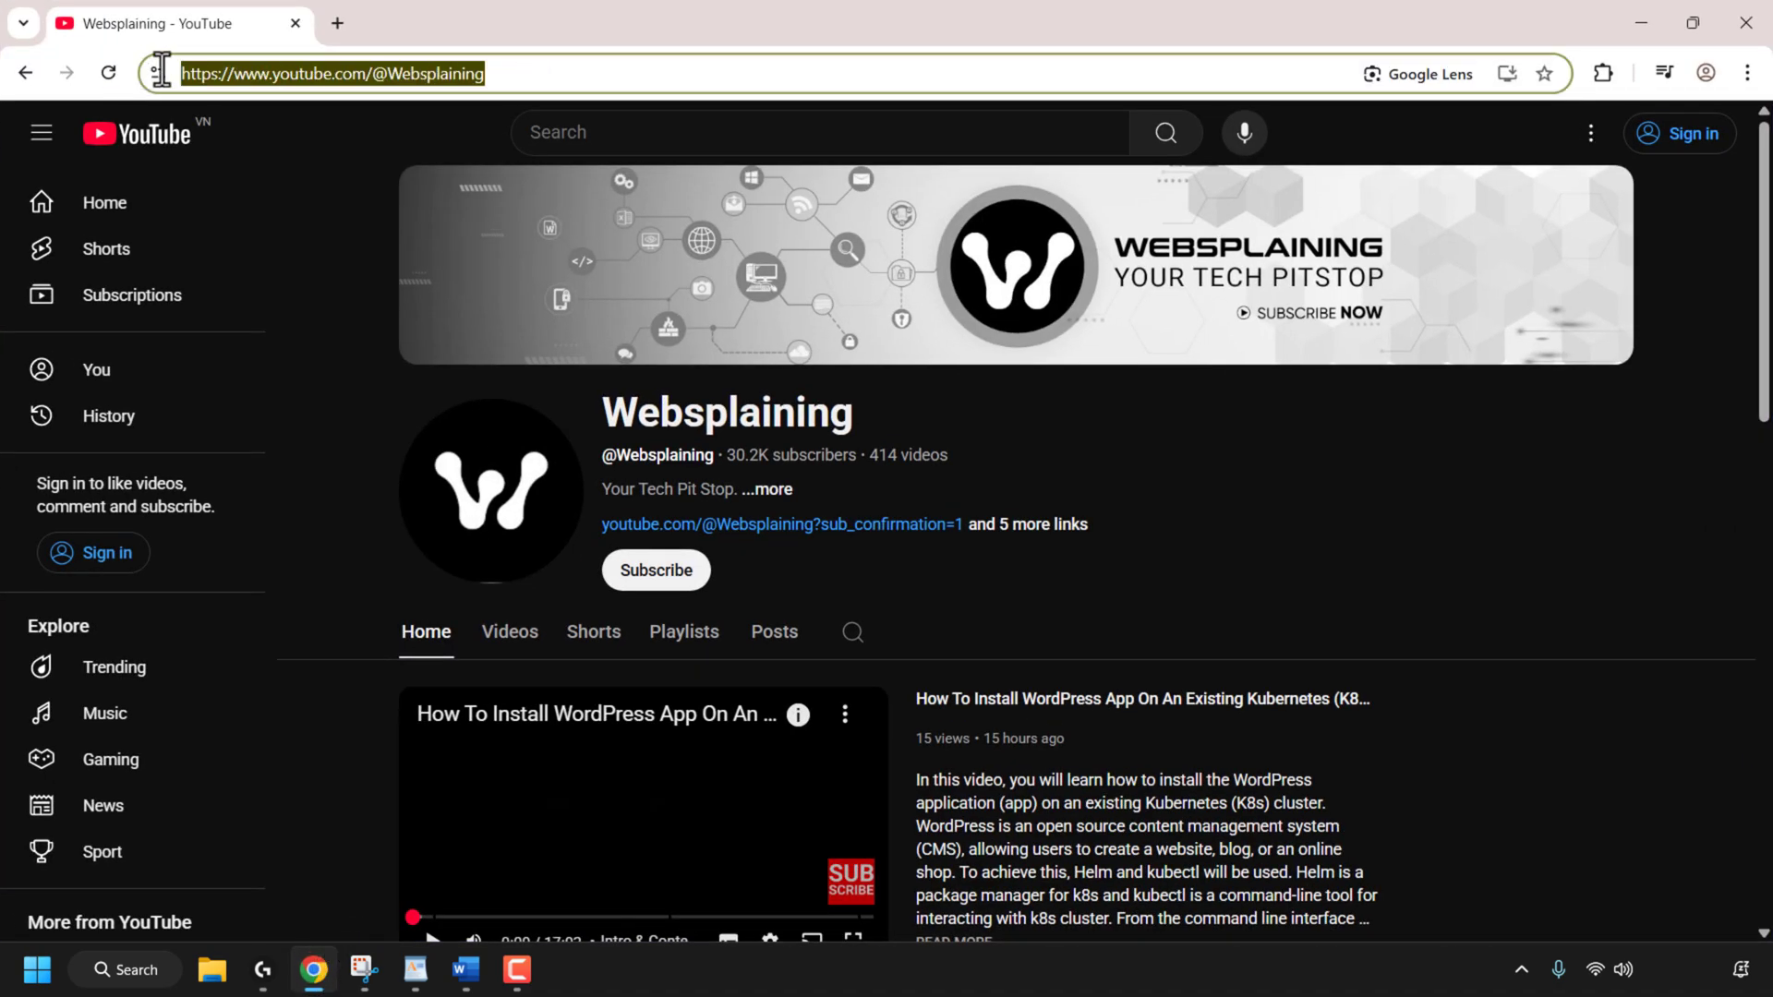
{"action": "right_click", "coordinate": [436, 69]}
{"action": "left_click", "coordinate": [503, 231]}
Copy the captured Websplaining shortcut snip from Snipping Tool to the clipboard
{"action": "left_click", "coordinate": [362, 969]}
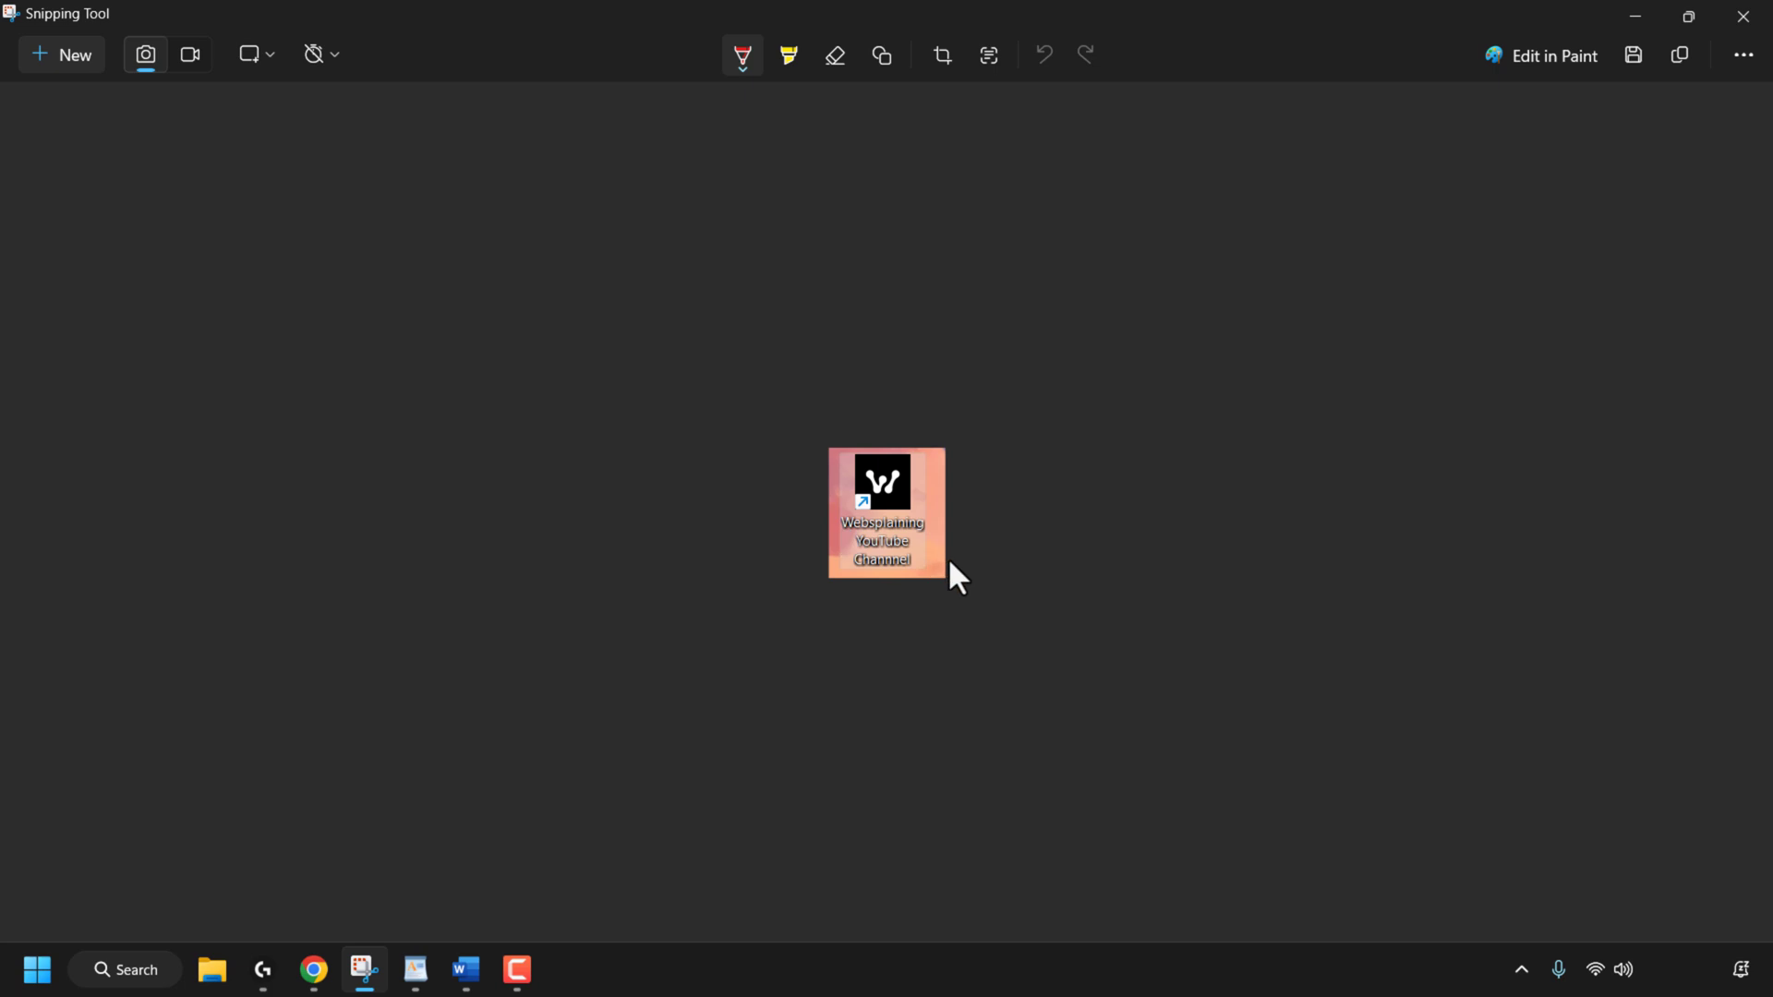
{"action": "right_click", "coordinate": [883, 515]}
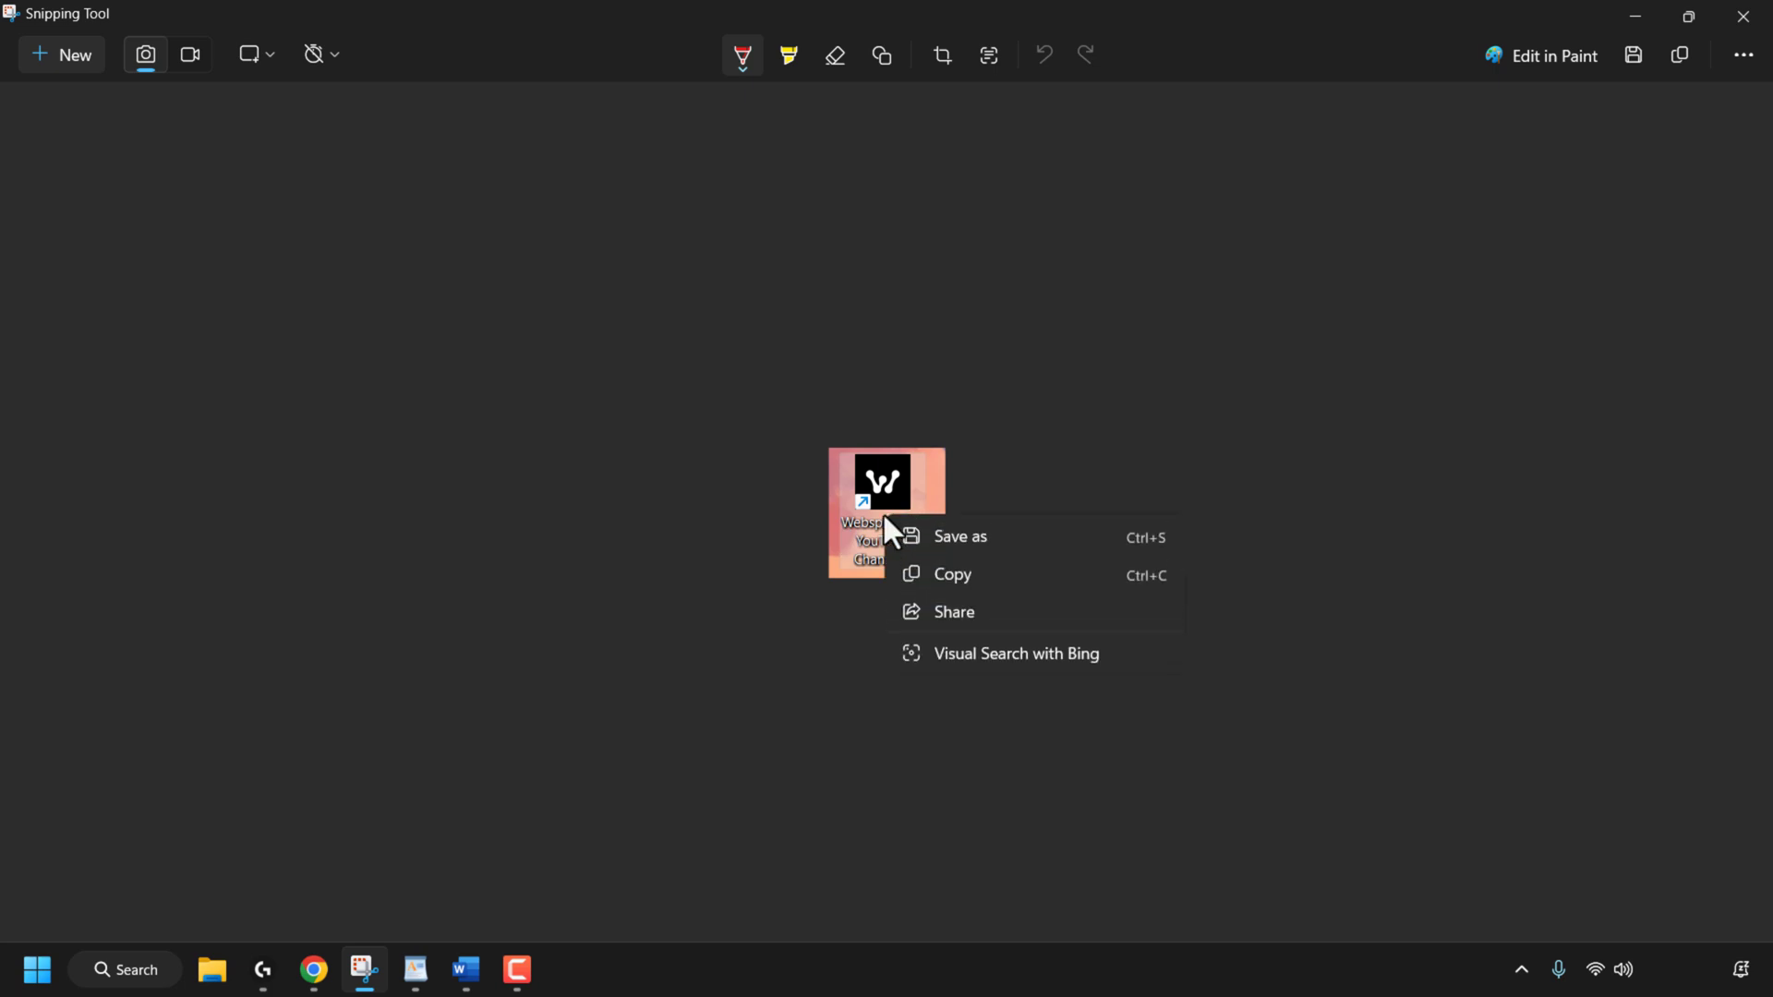
{"action": "left_click", "coordinate": [977, 588]}
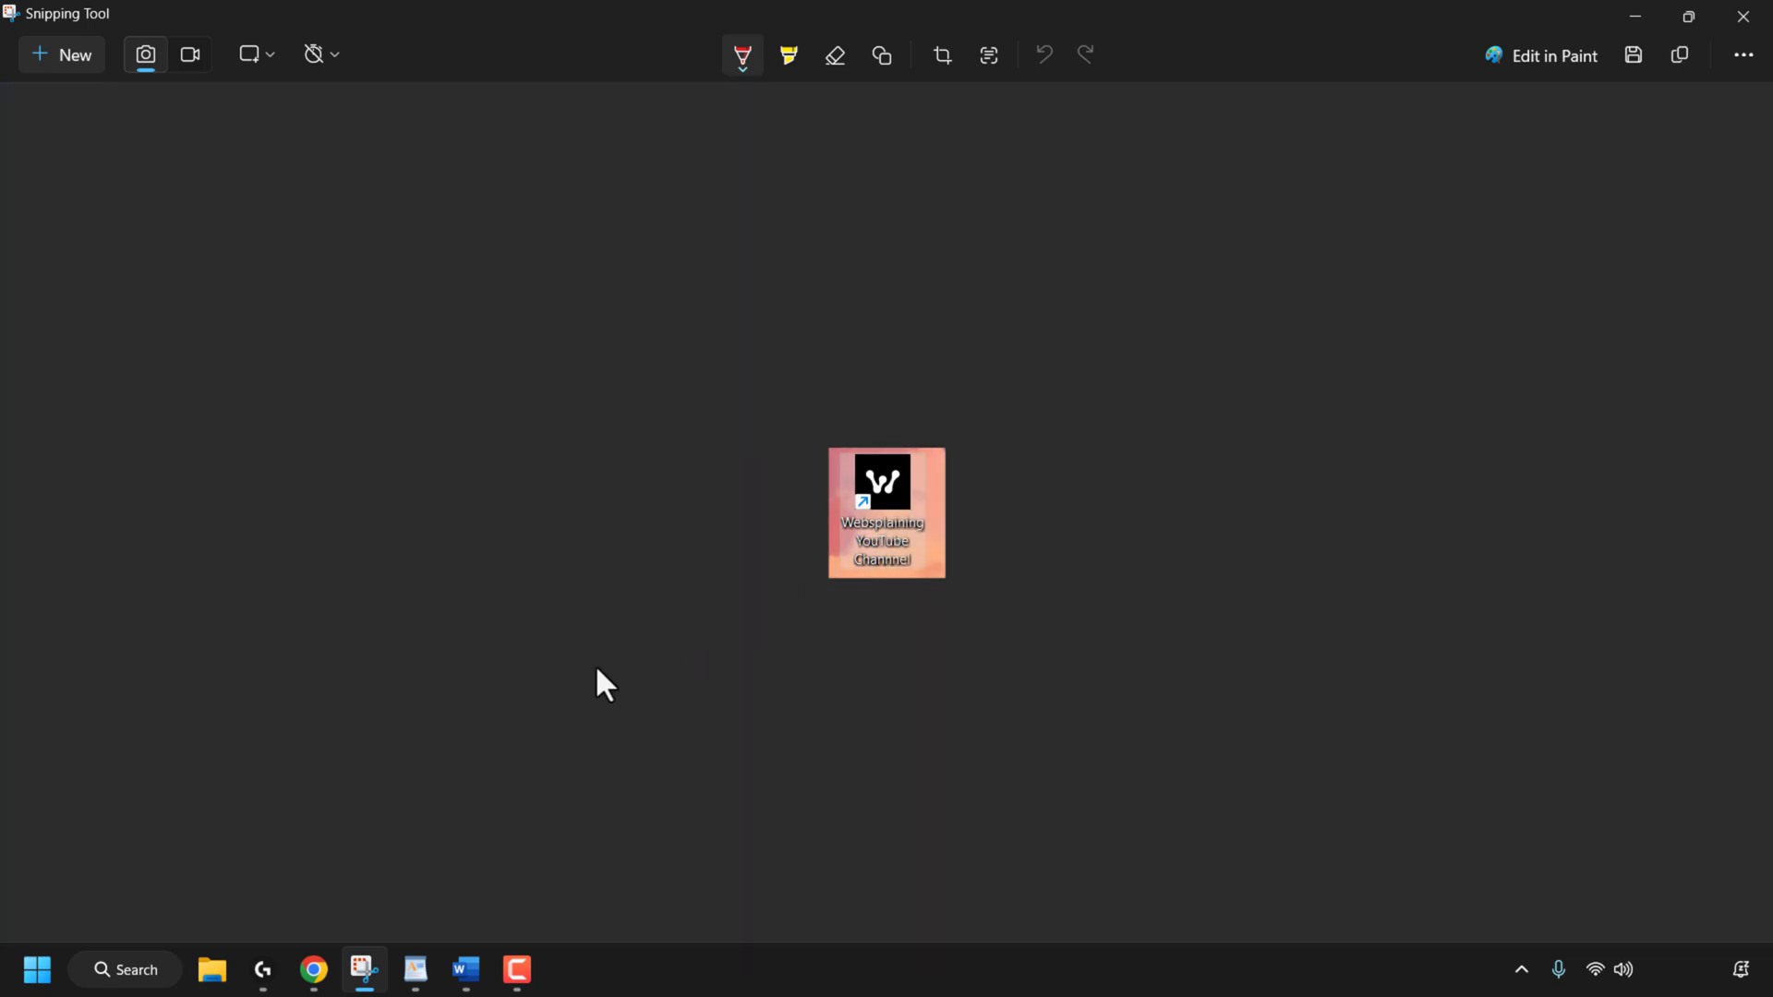
{"action": "left_click", "coordinate": [413, 968]}
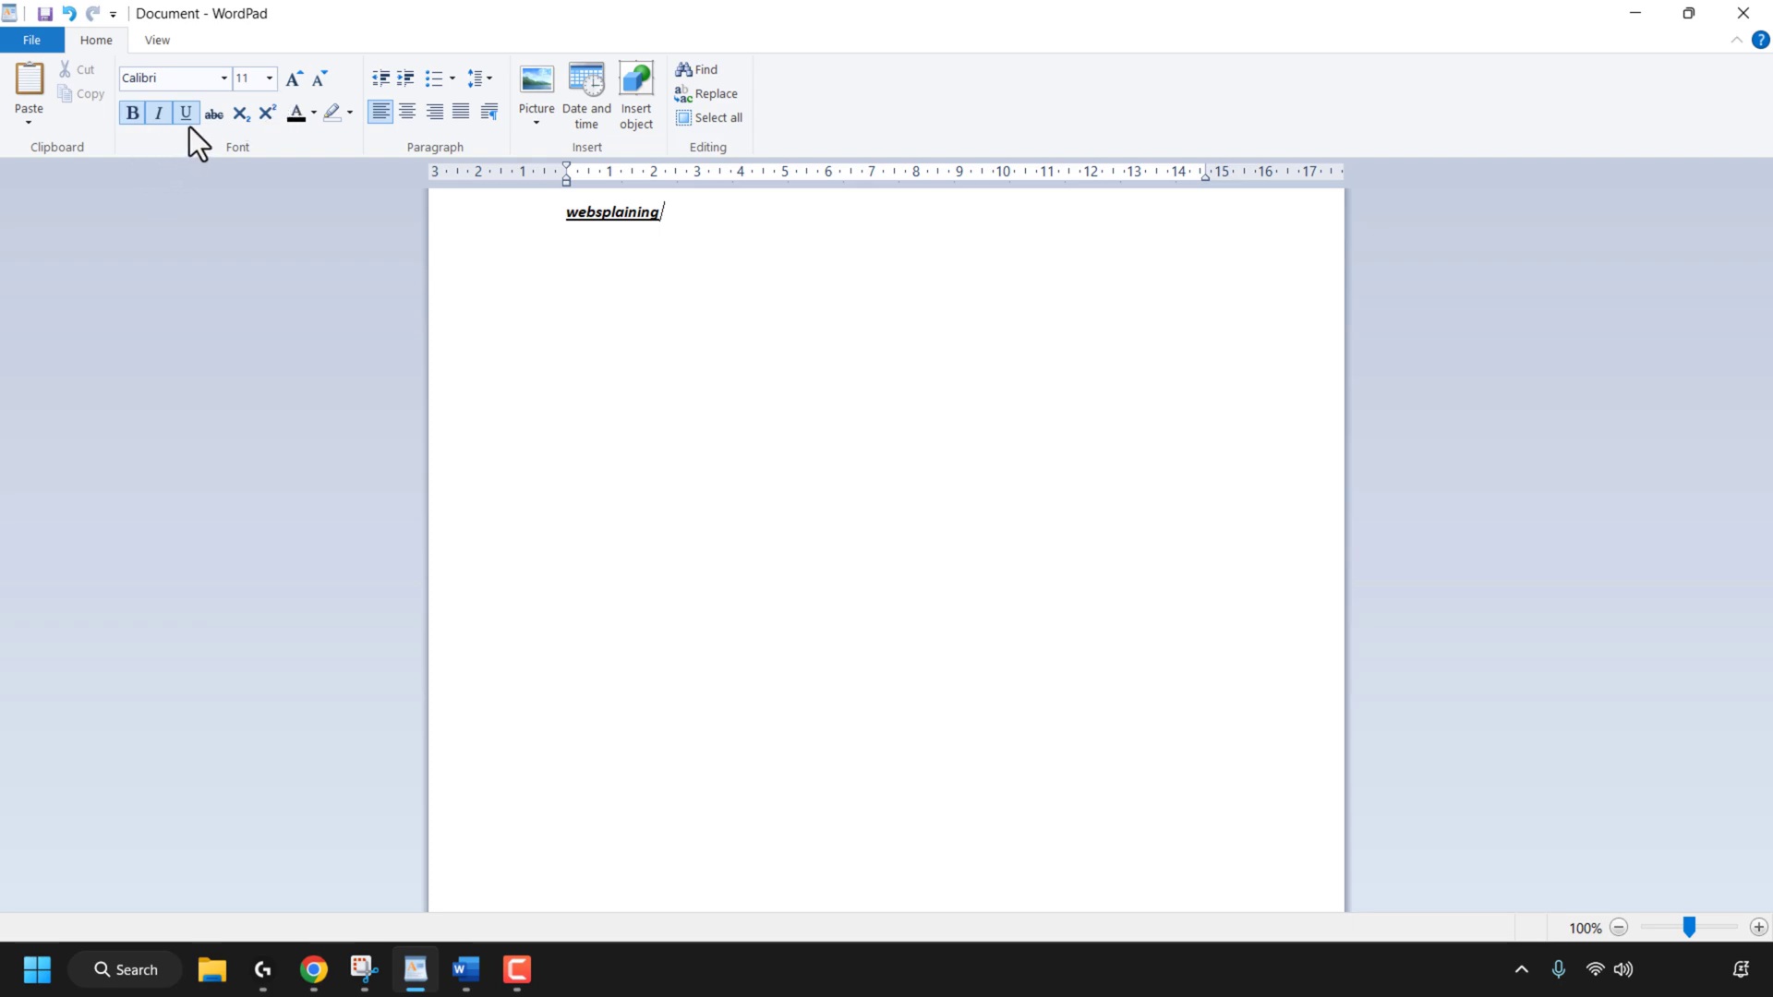
Copy the formatted word 'websplaining' in WordPad and check history holds text, image and URL
{"action": "left_click_drag", "start_coordinate": [692, 225], "coordinate": [574, 212]}
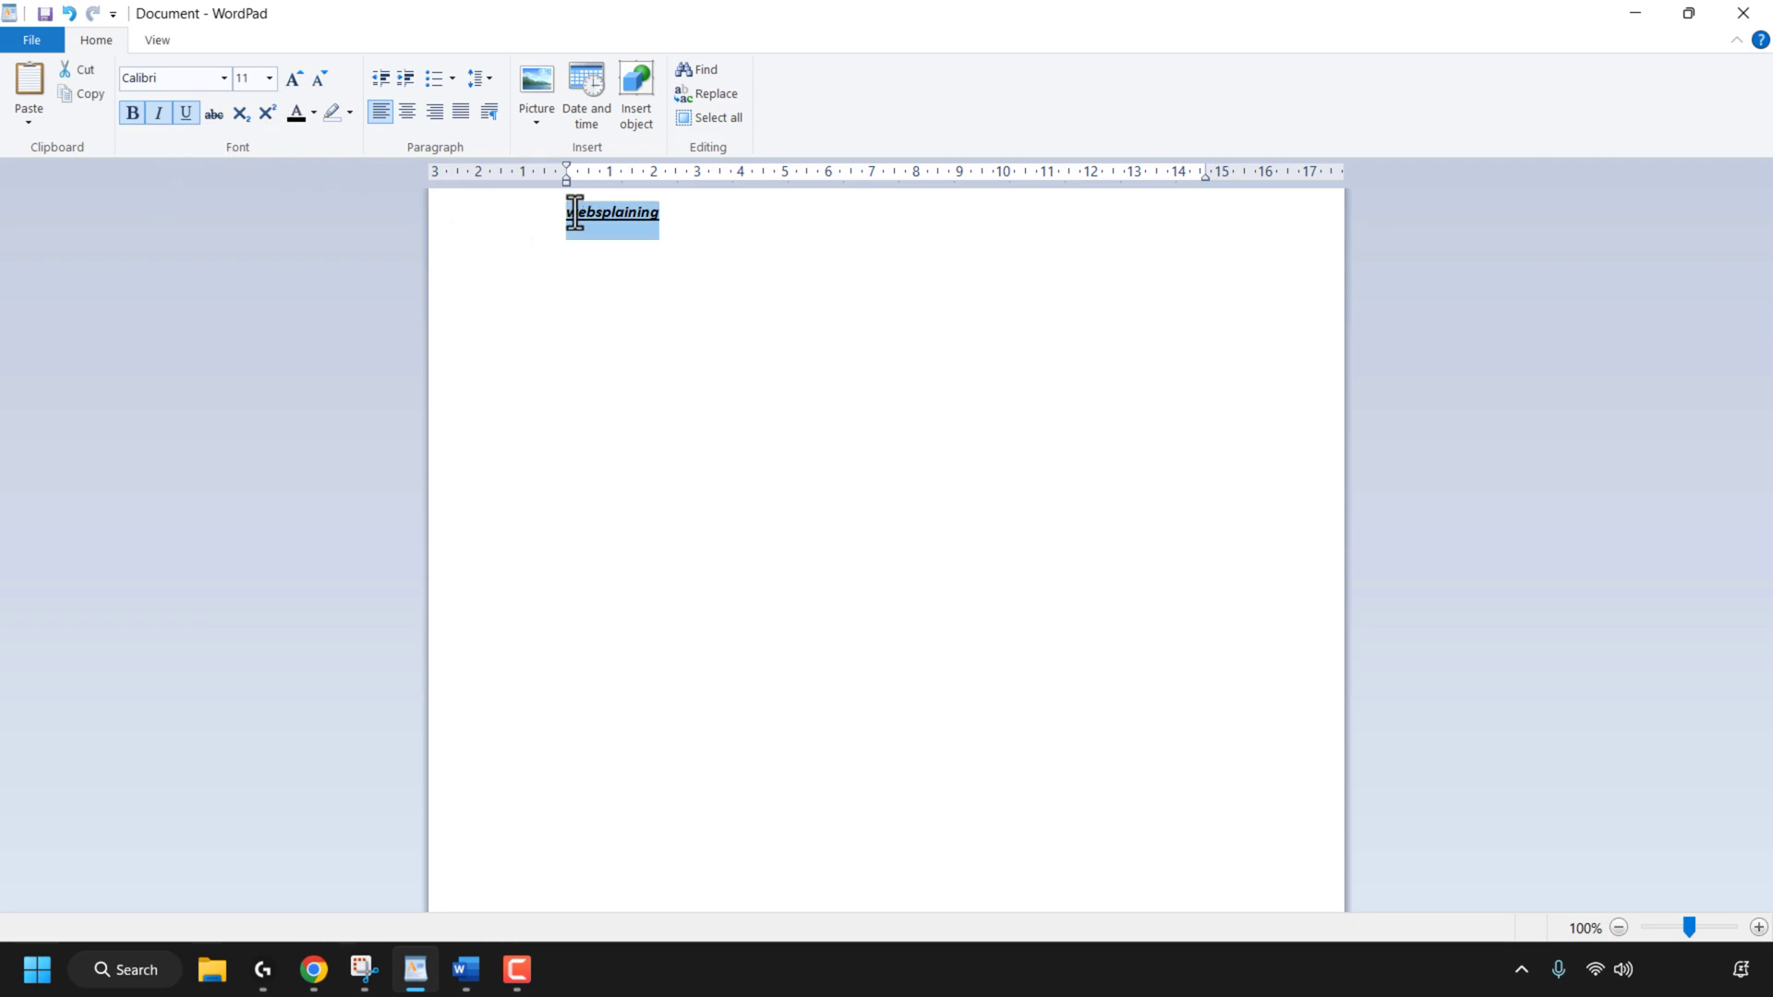
{"action": "right_click", "coordinate": [621, 221]}
{"action": "left_click", "coordinate": [694, 254]}
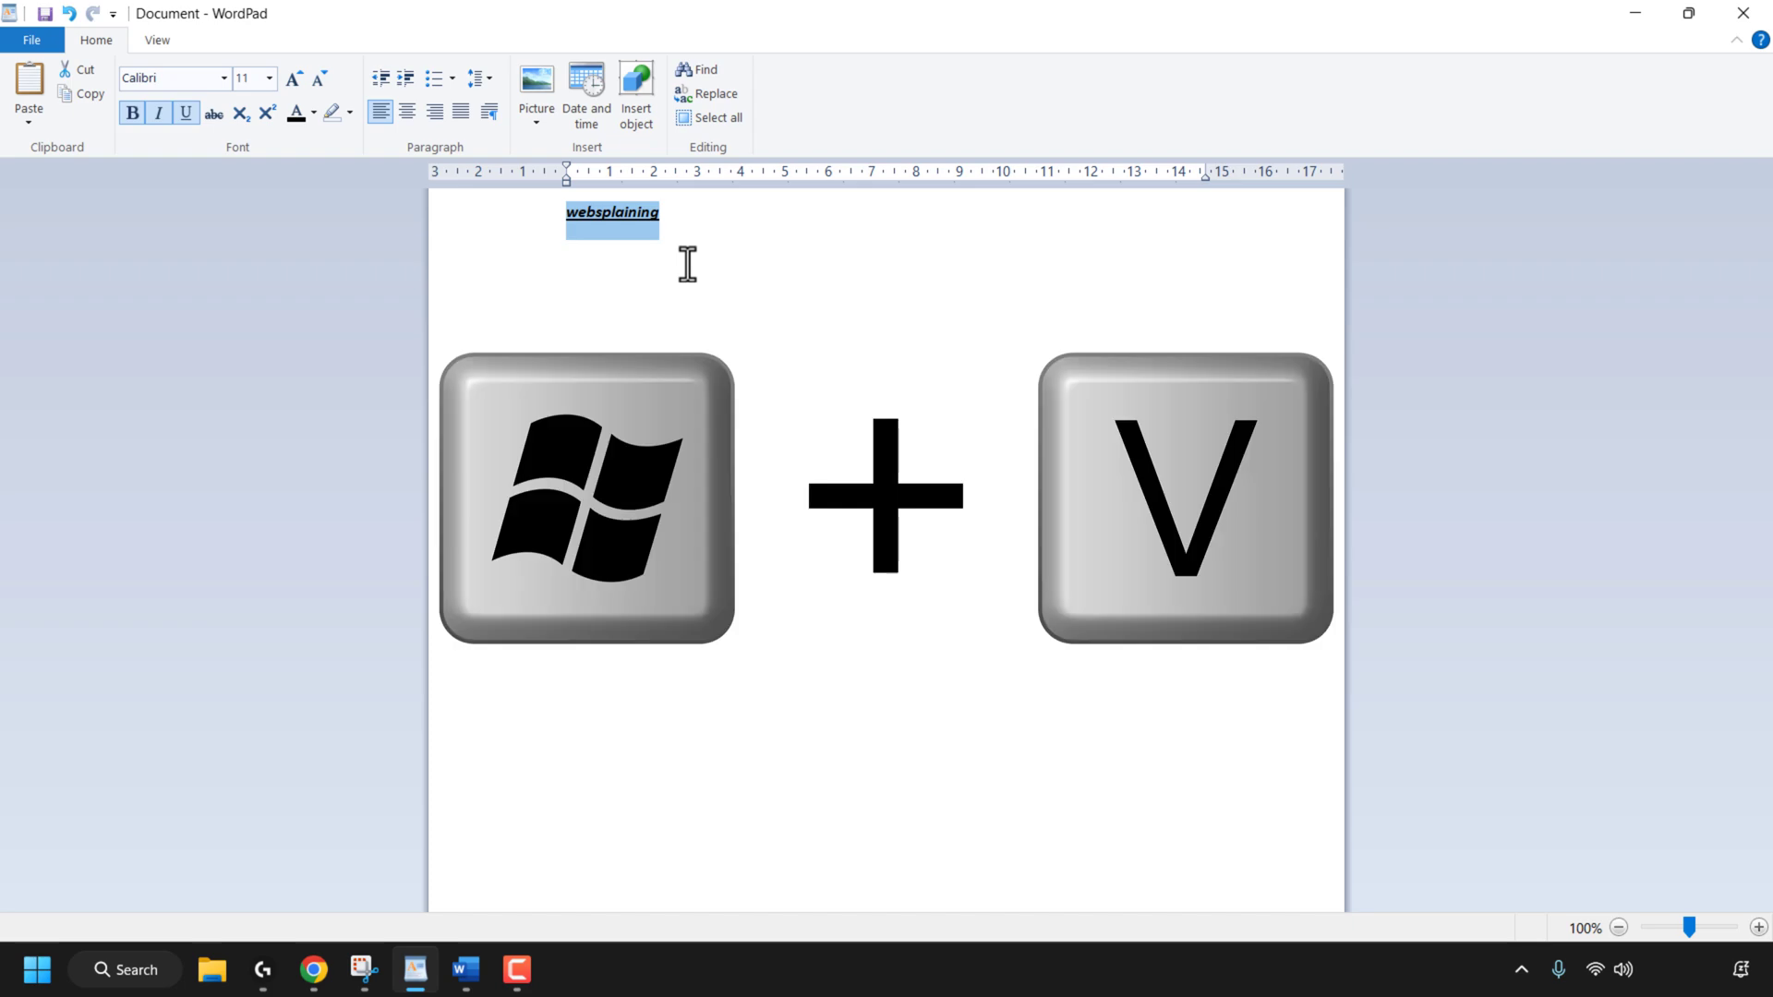
{"action": "key", "text": "super+v"}
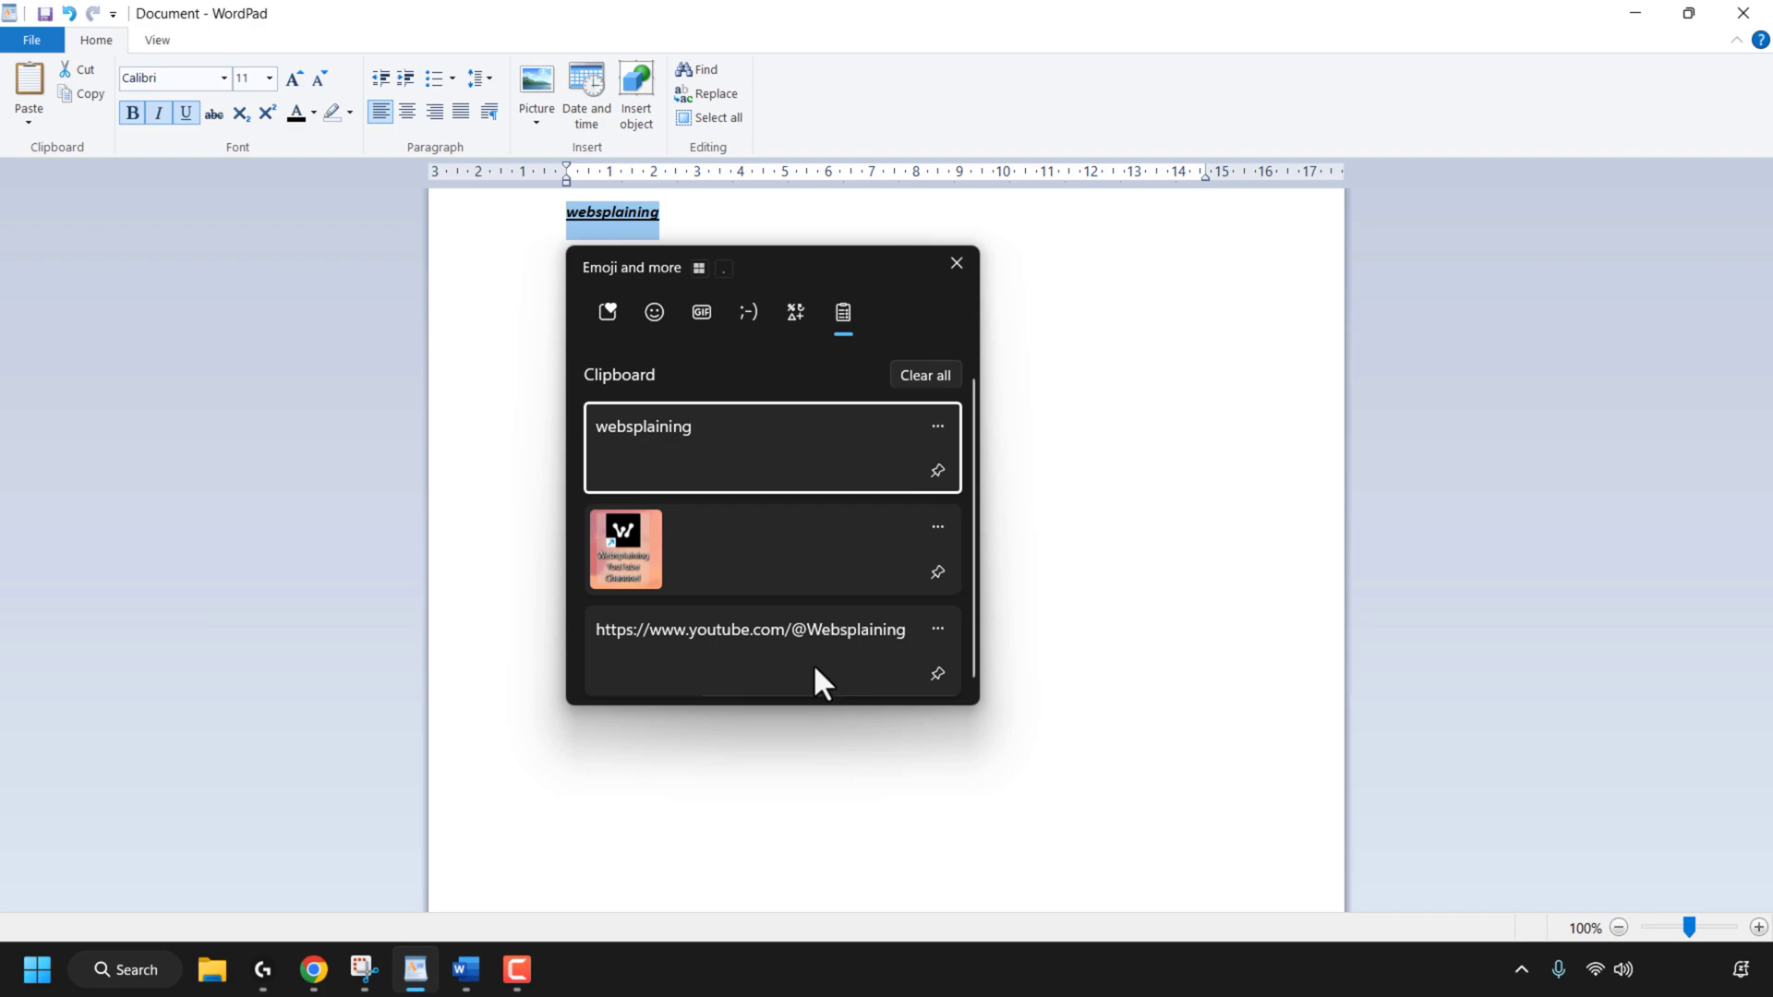
{"action": "left_click", "coordinate": [473, 969]}
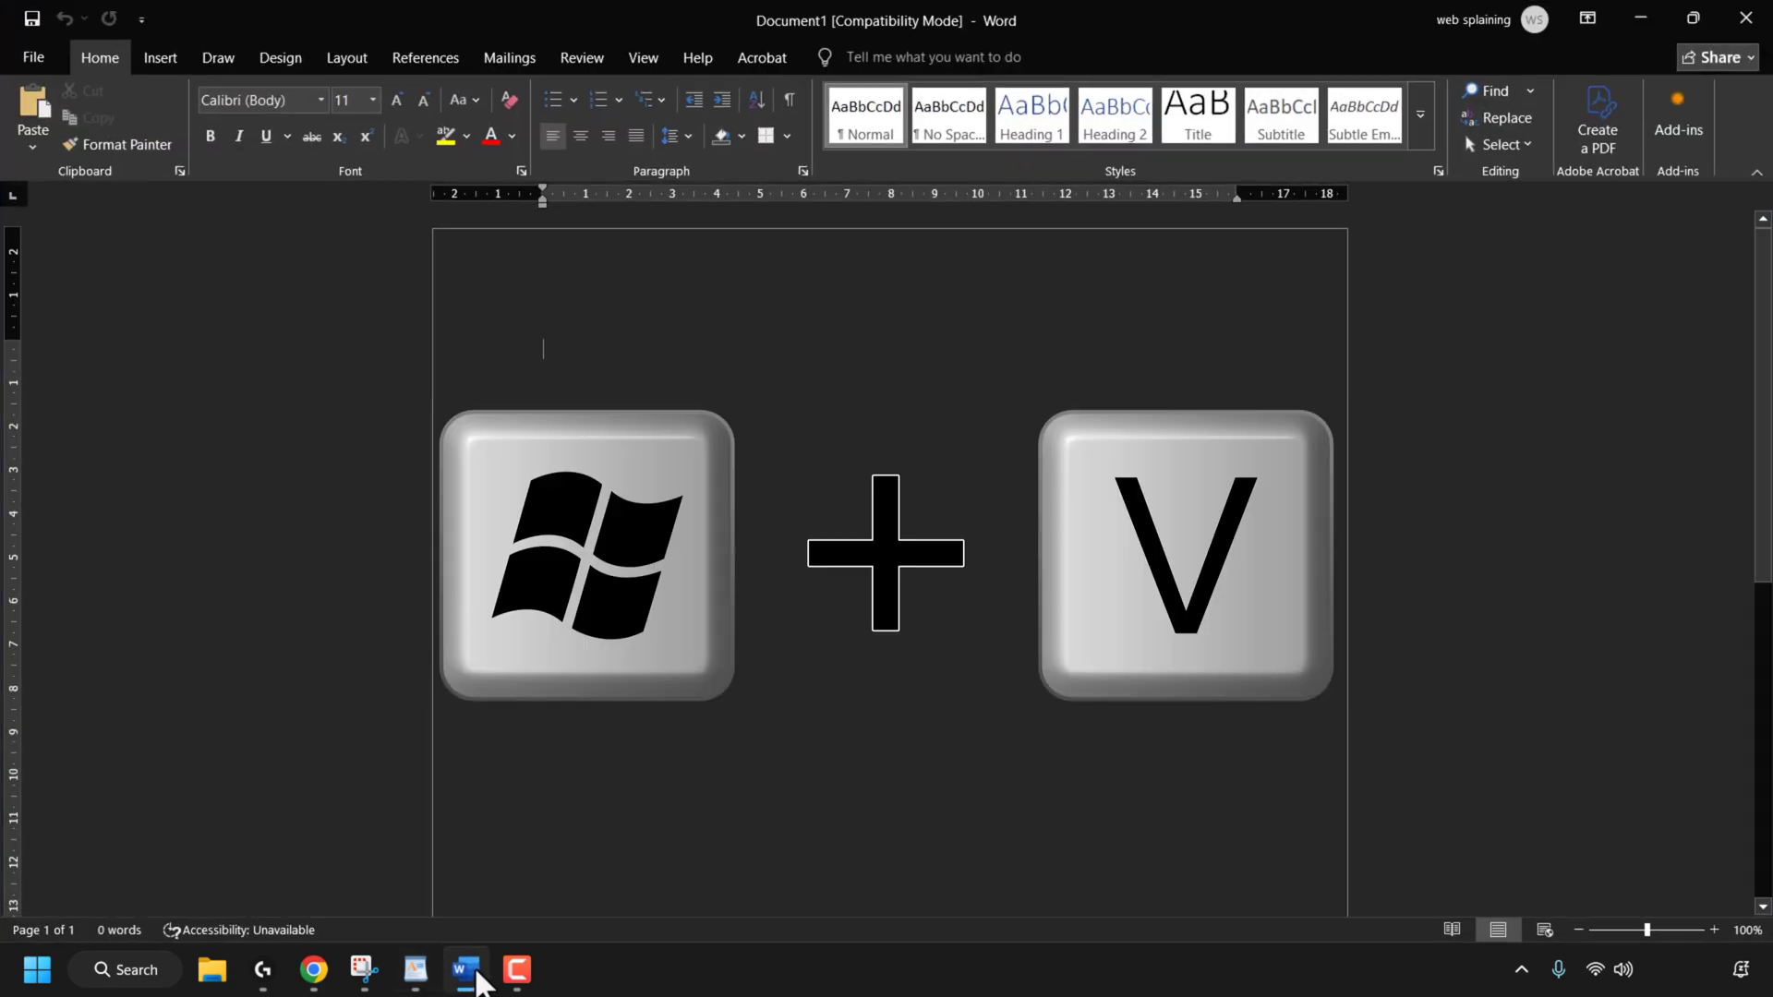
Paste the bold, italic, underlined 'websplaining' from clipboard history and start a new line
{"action": "key", "text": "super+v"}
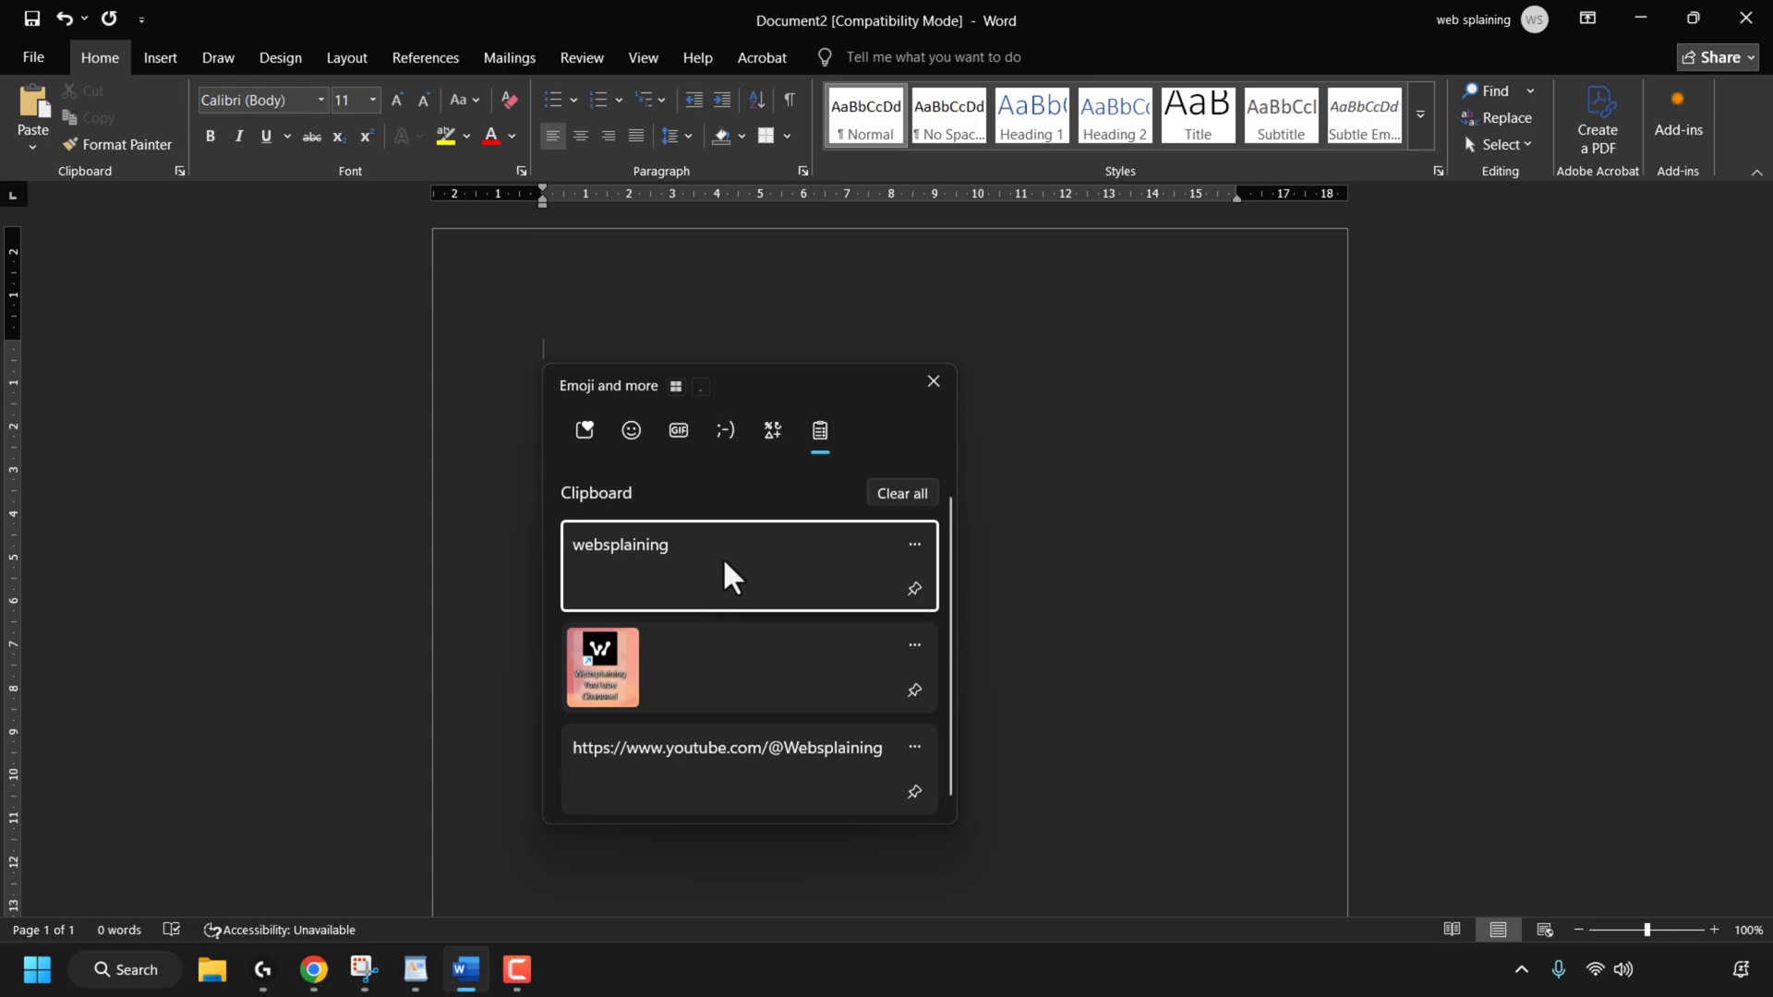
{"action": "left_click", "coordinate": [732, 577]}
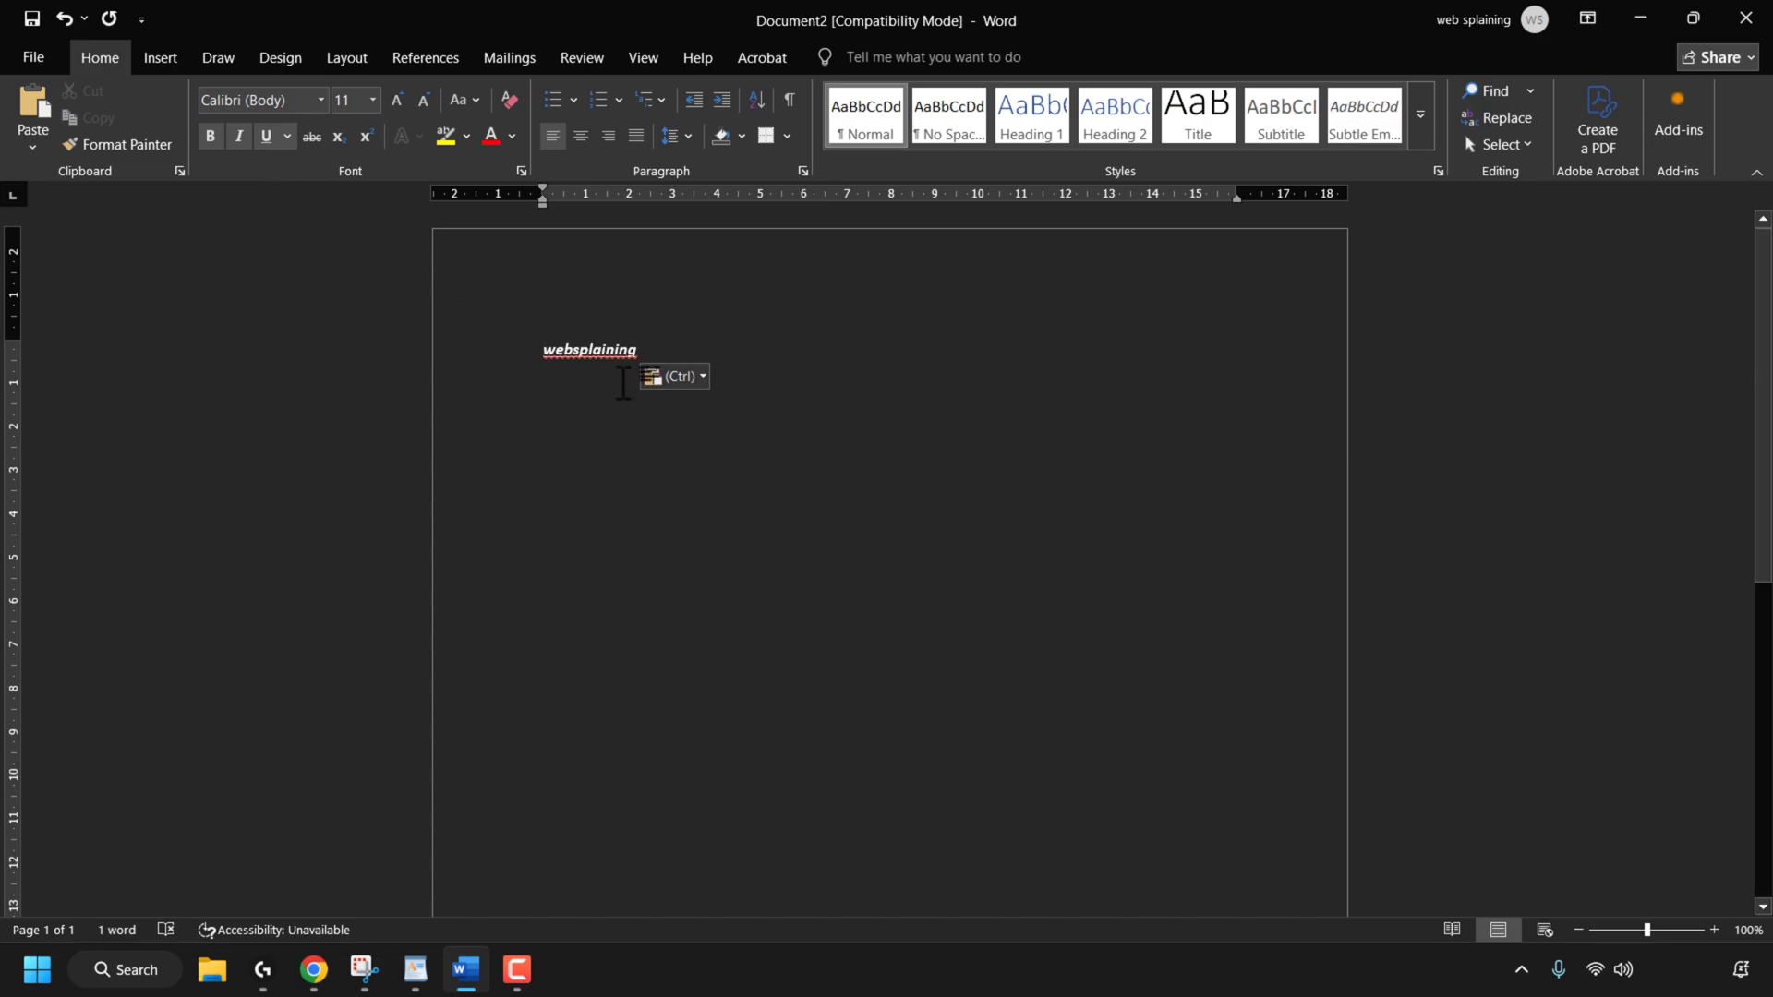
{"action": "key", "text": "Return"}
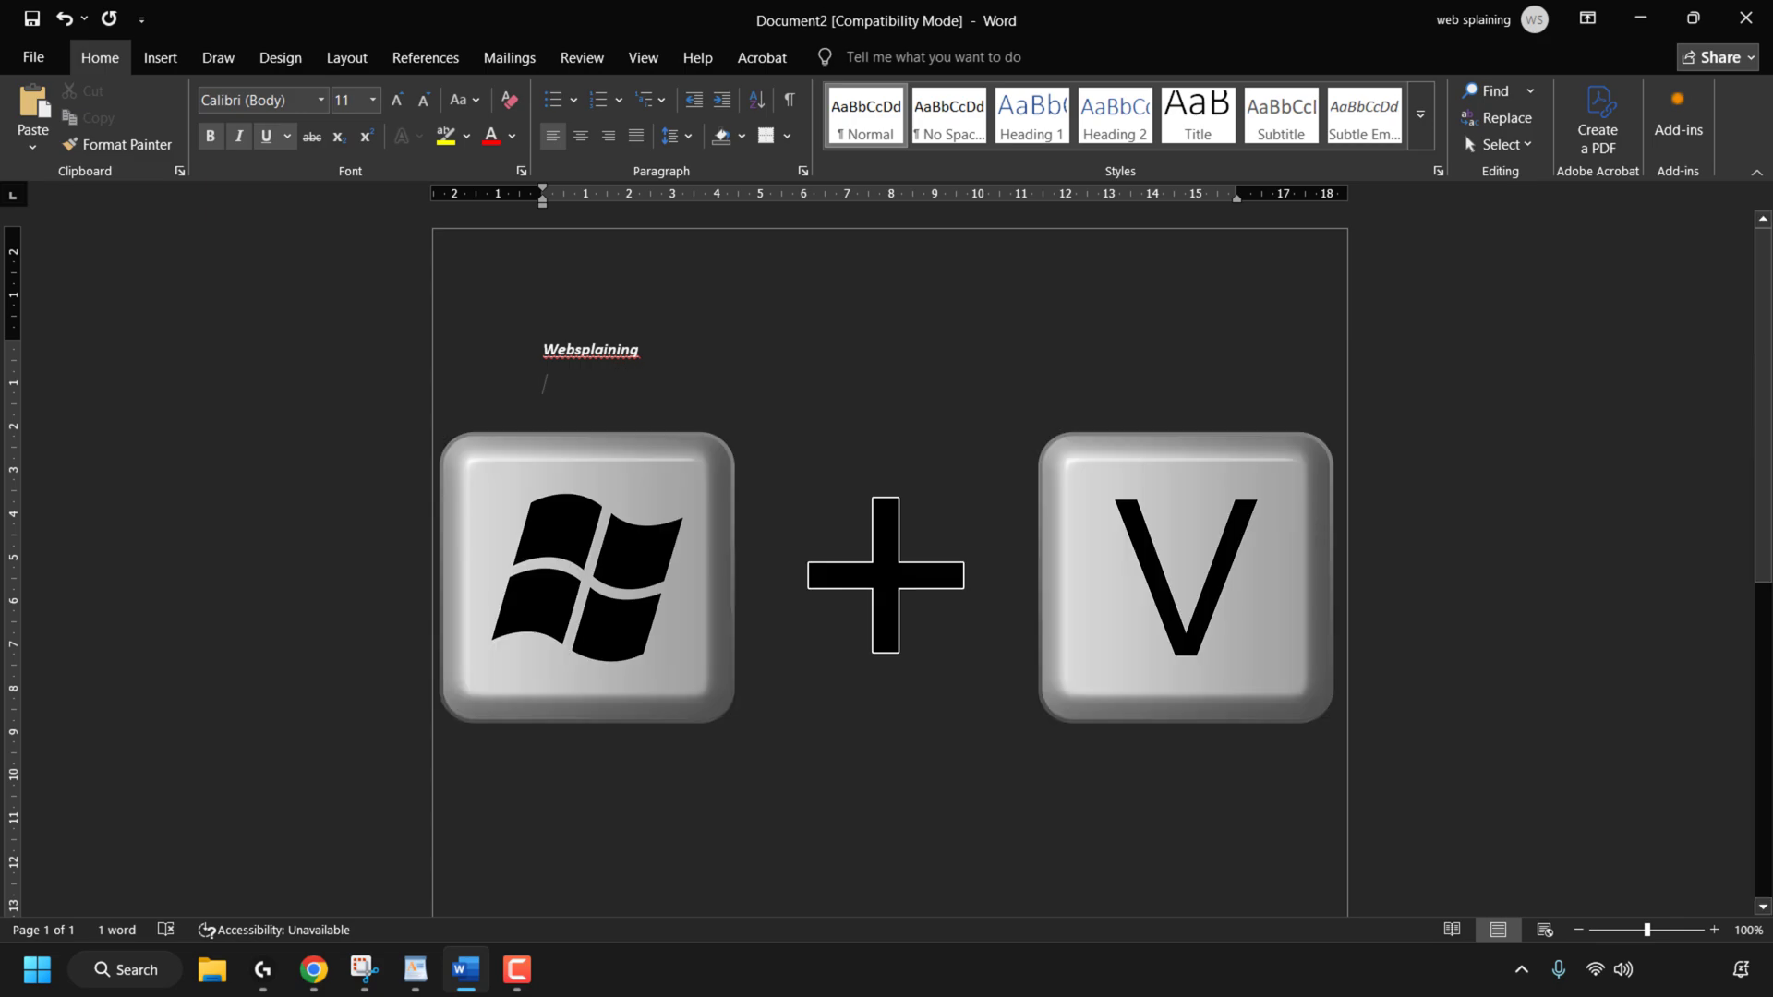
Paste 'websplaining' again using Paste as Text, then start a new line
{"action": "key", "text": "super+v"}
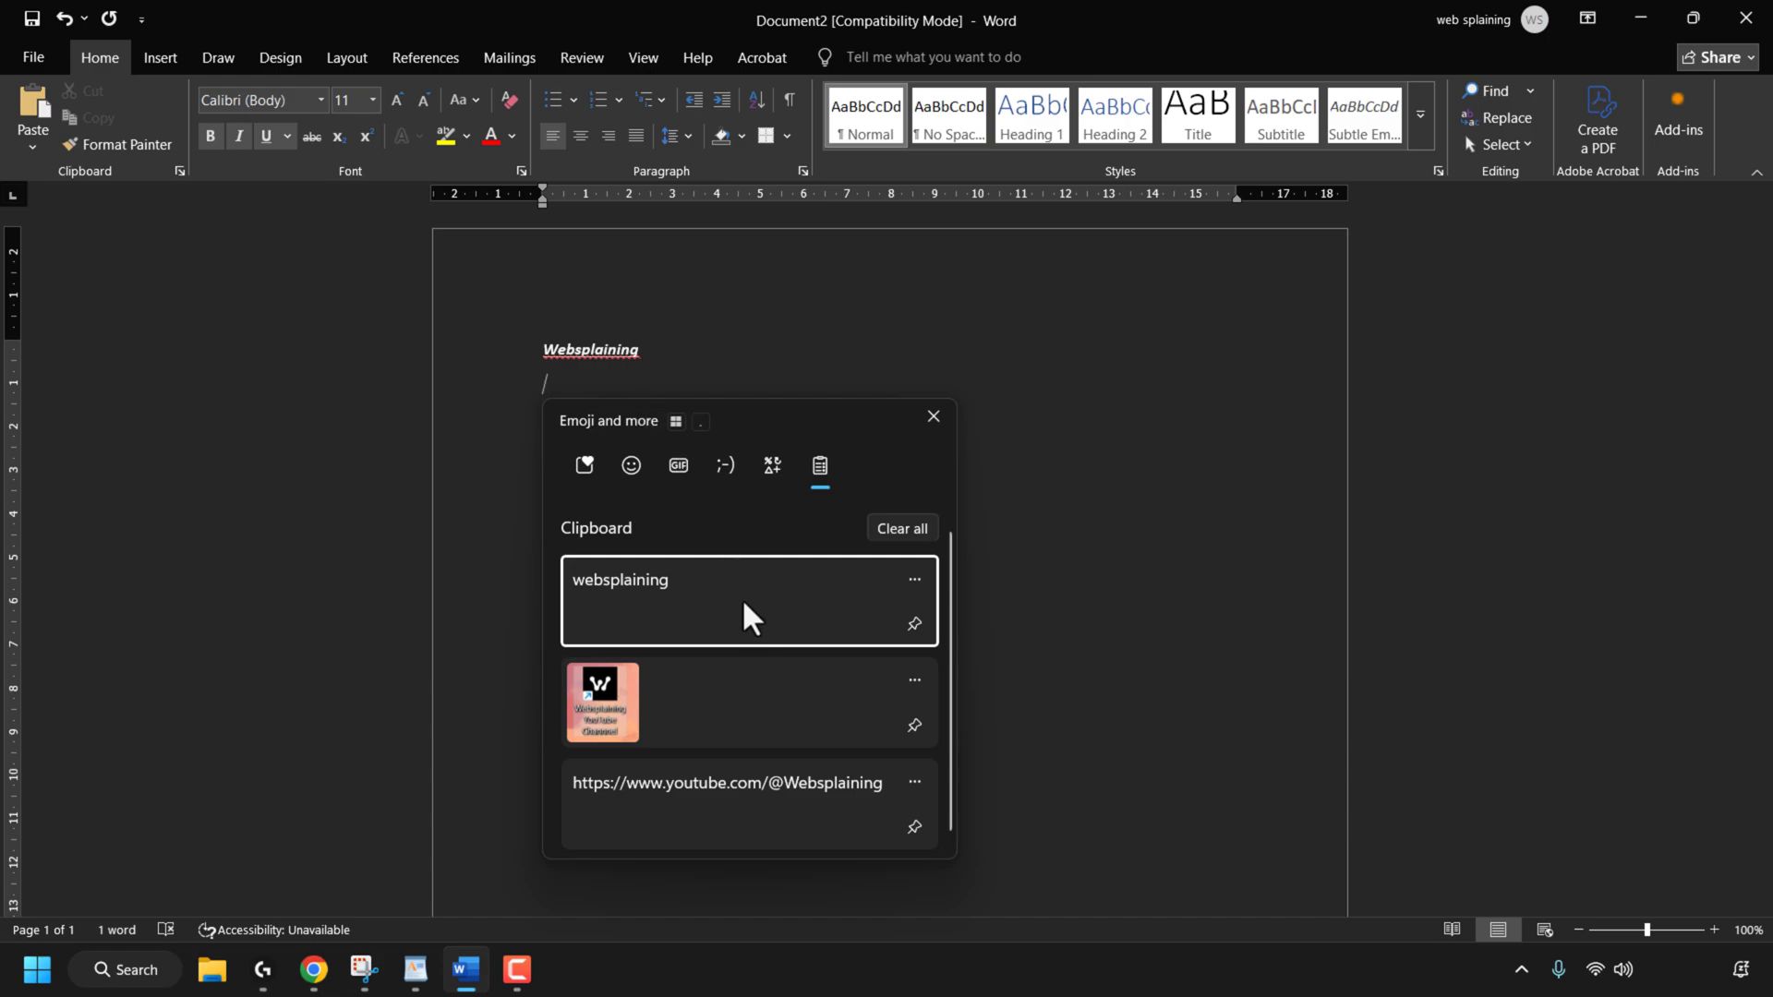
{"action": "left_click", "coordinate": [913, 588]}
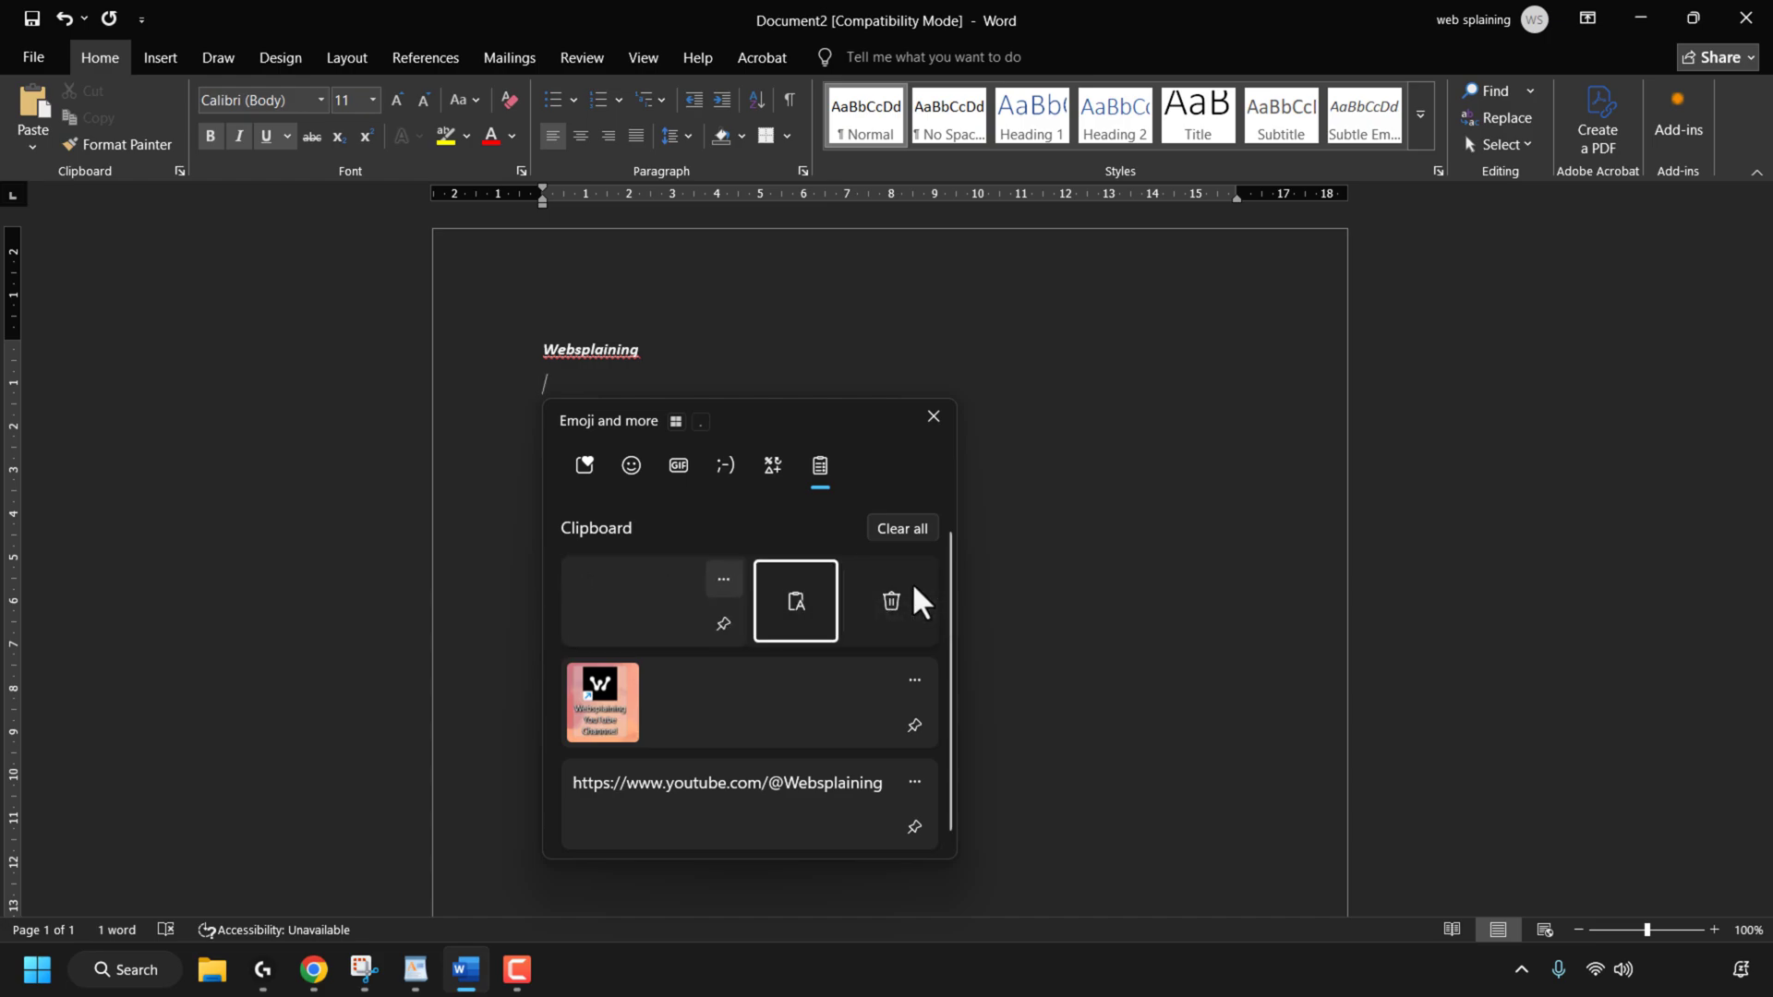
{"action": "left_click", "coordinate": [819, 616]}
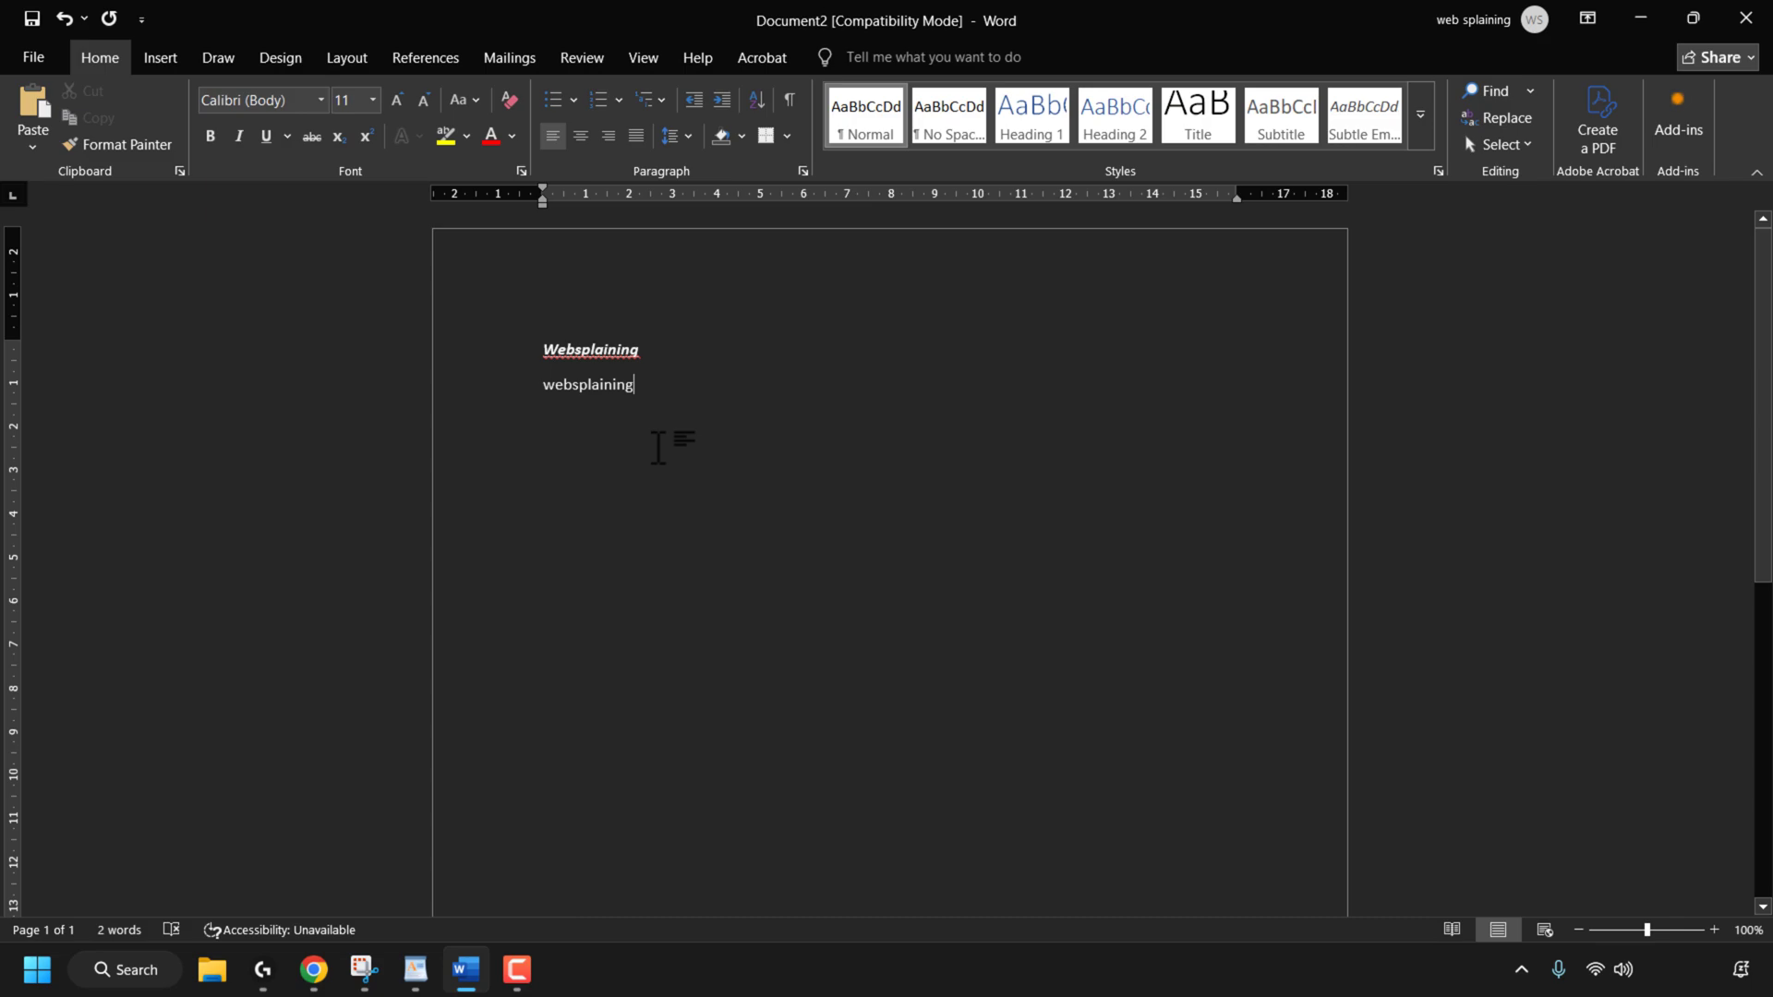
{"action": "key", "text": "Return"}
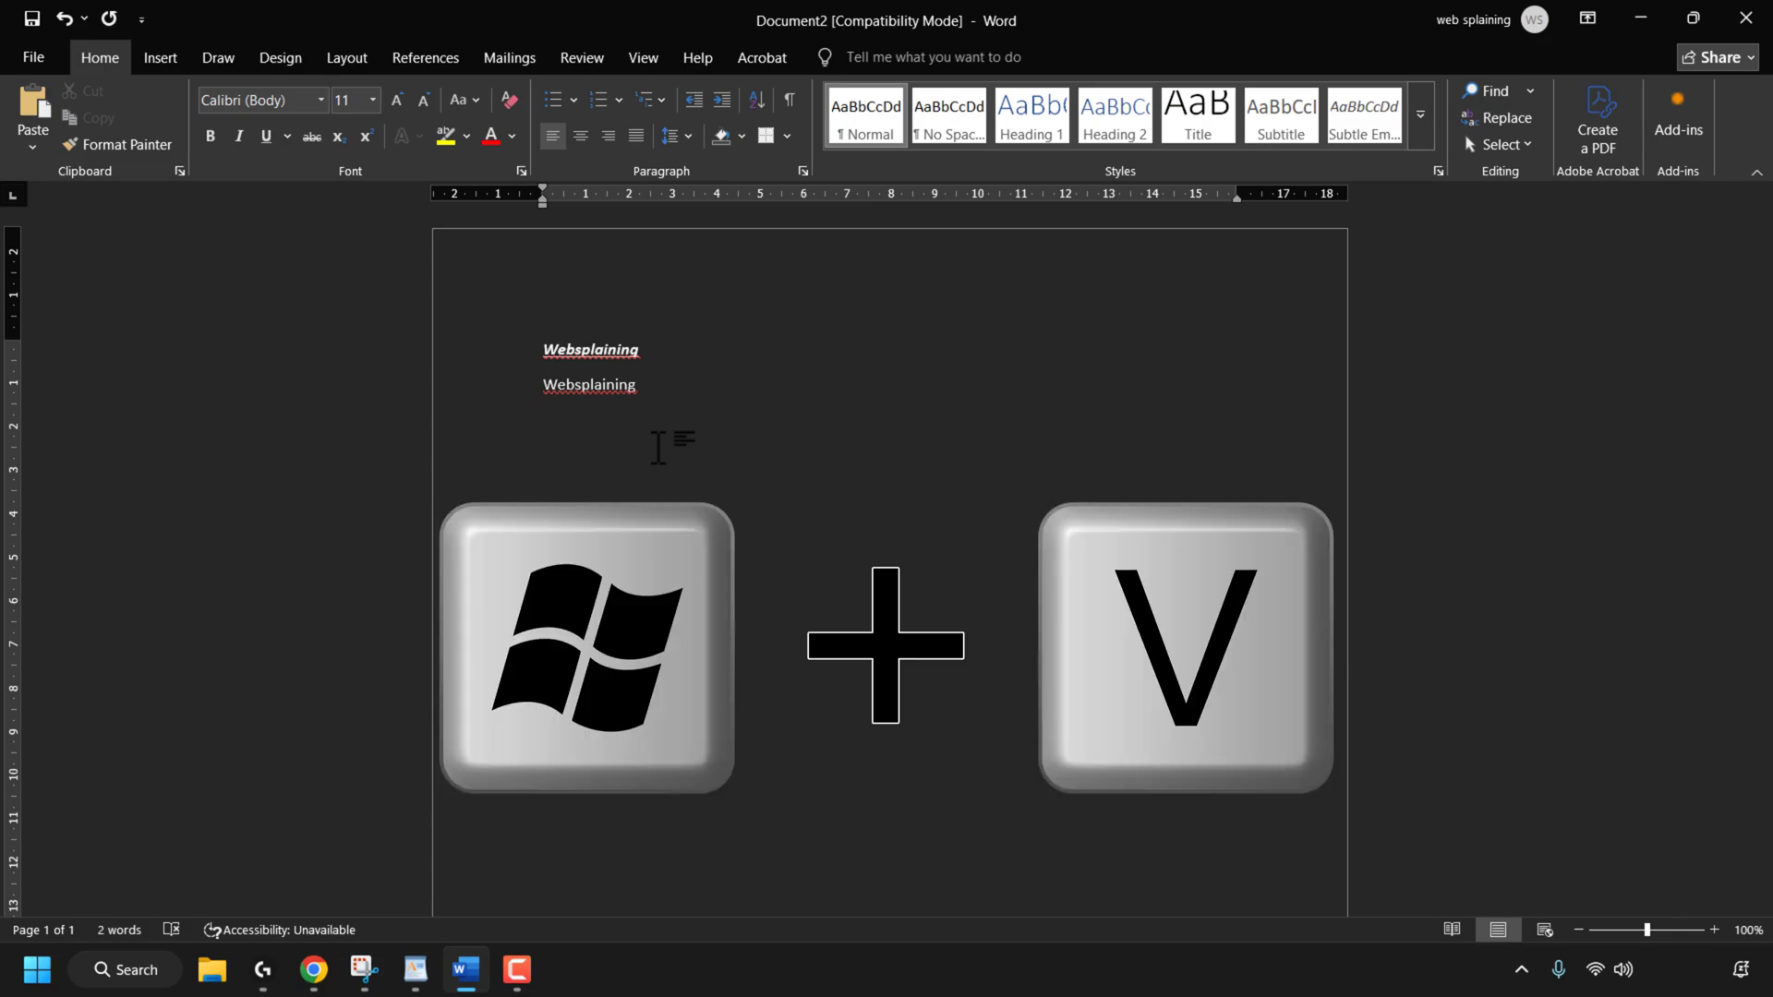
{"action": "key", "text": "super+v"}
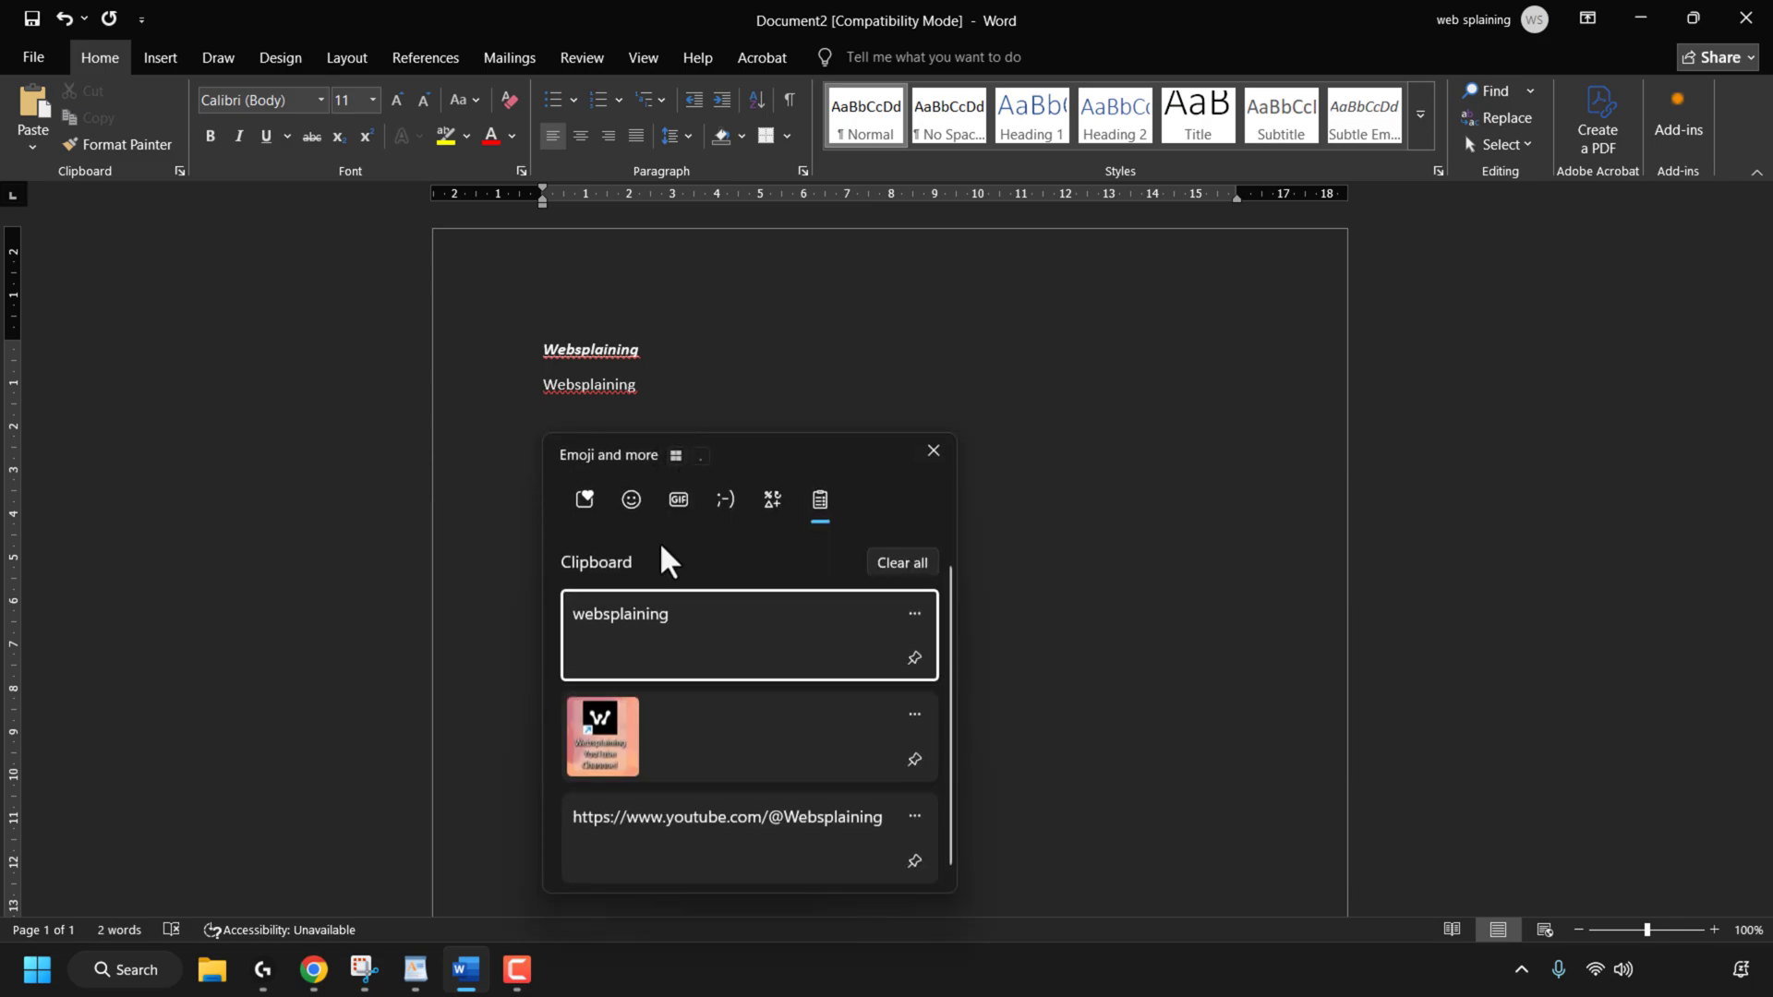
{"action": "left_click", "coordinate": [707, 748]}
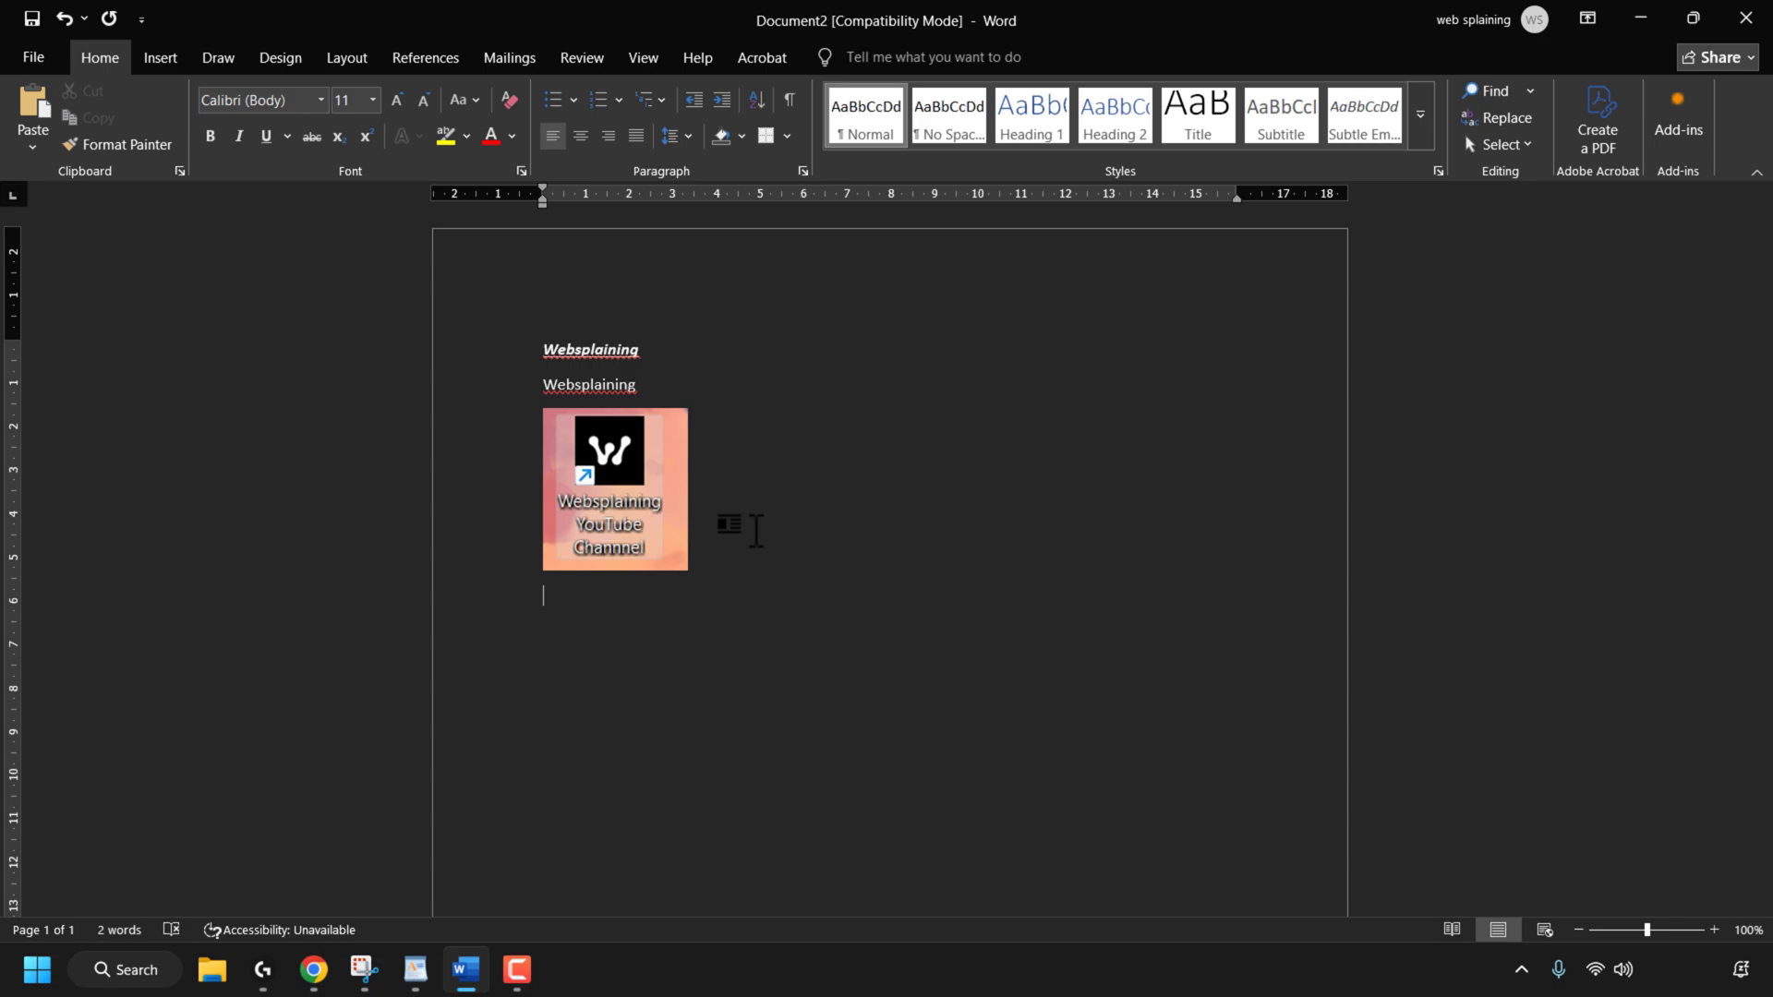
{"action": "key", "text": "super+v"}
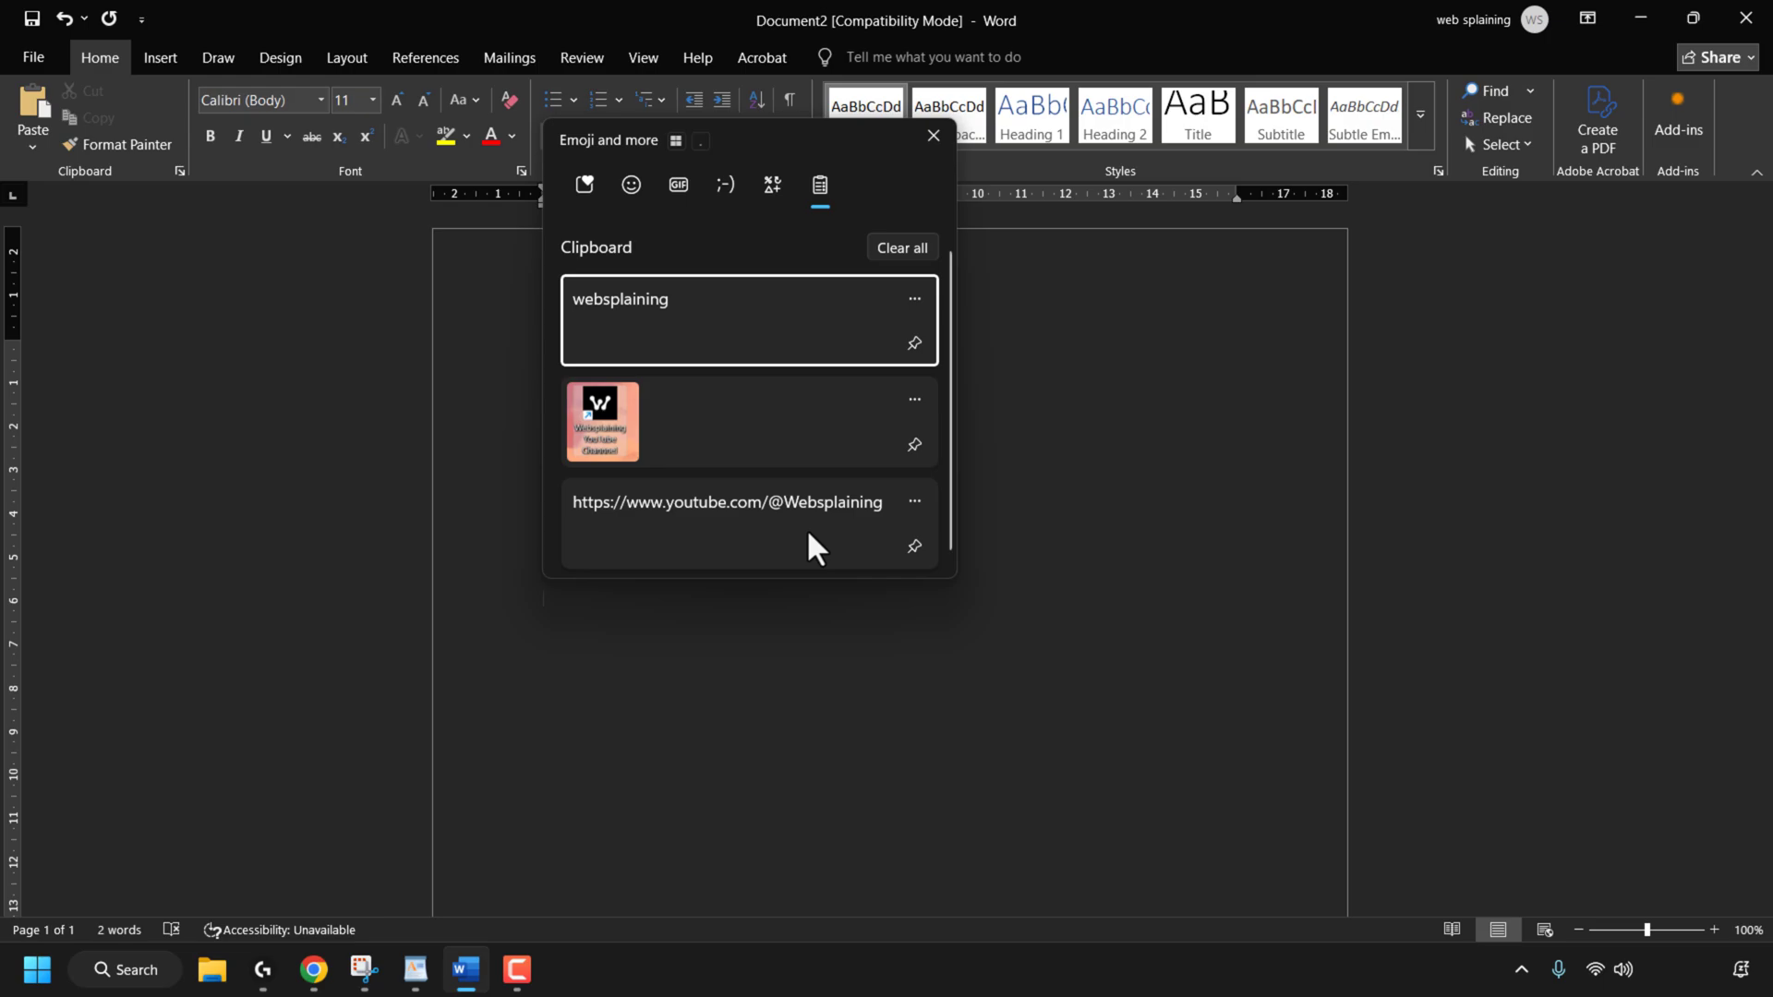
{"action": "left_click", "coordinate": [812, 546]}
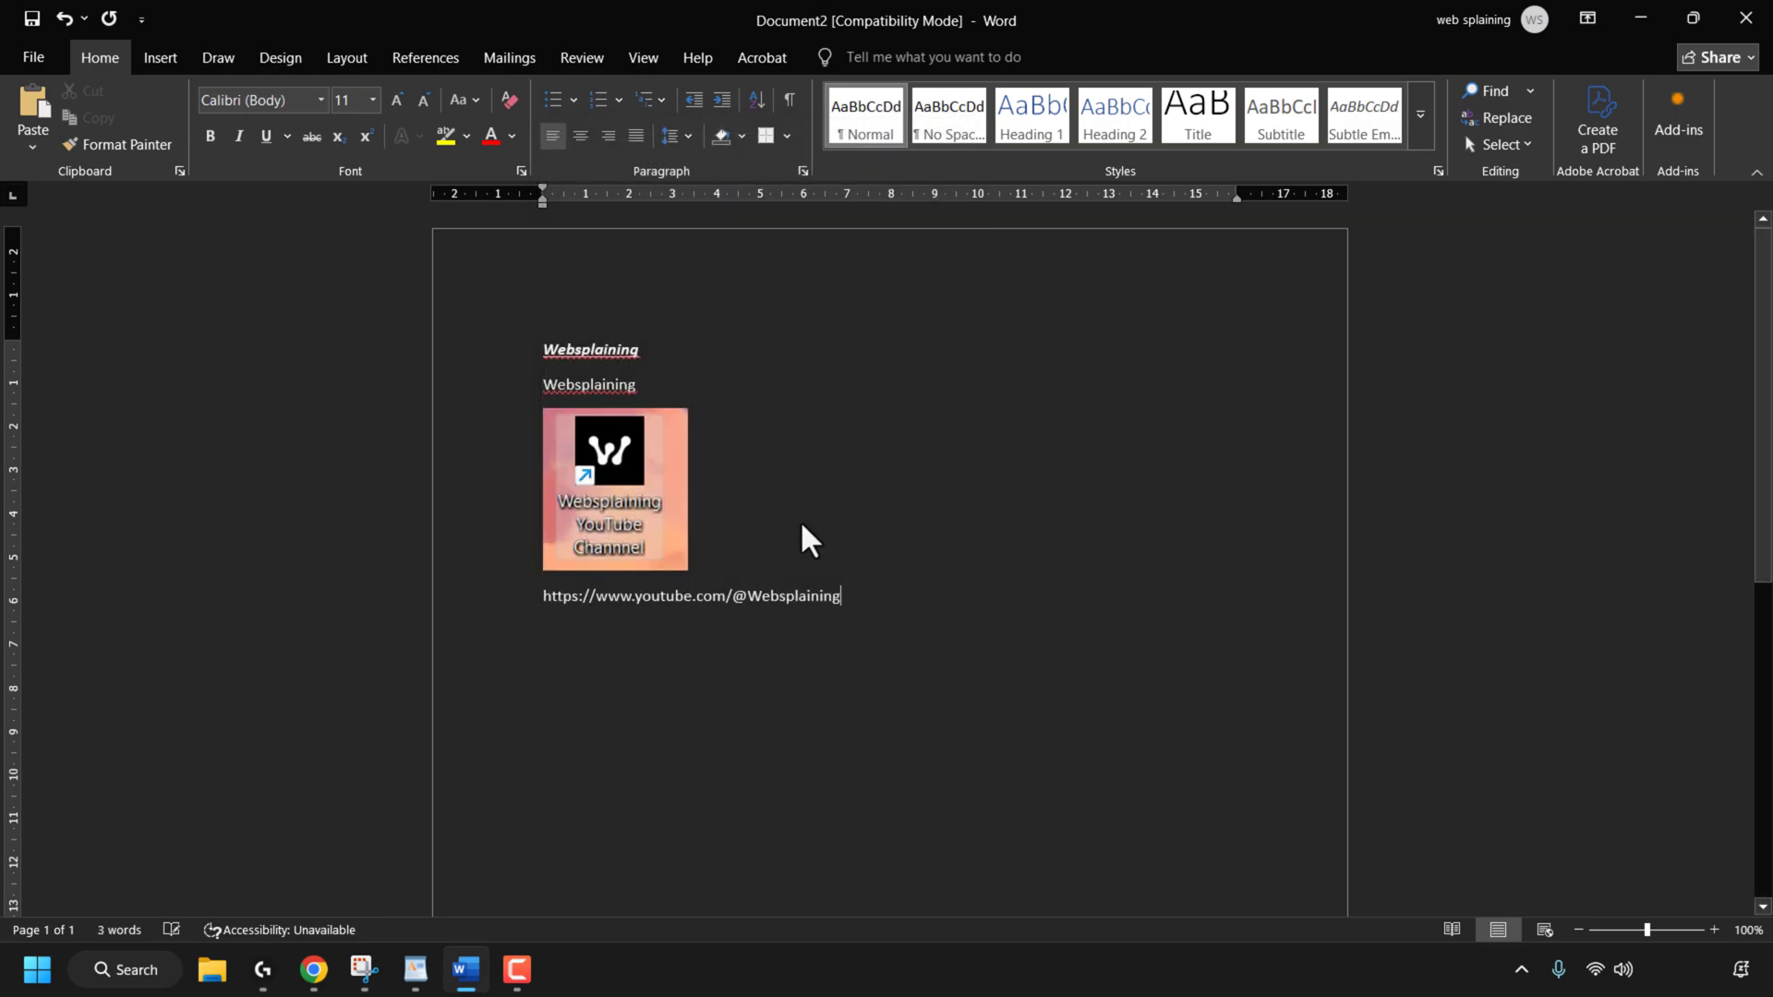
{"action": "key", "text": "Return"}
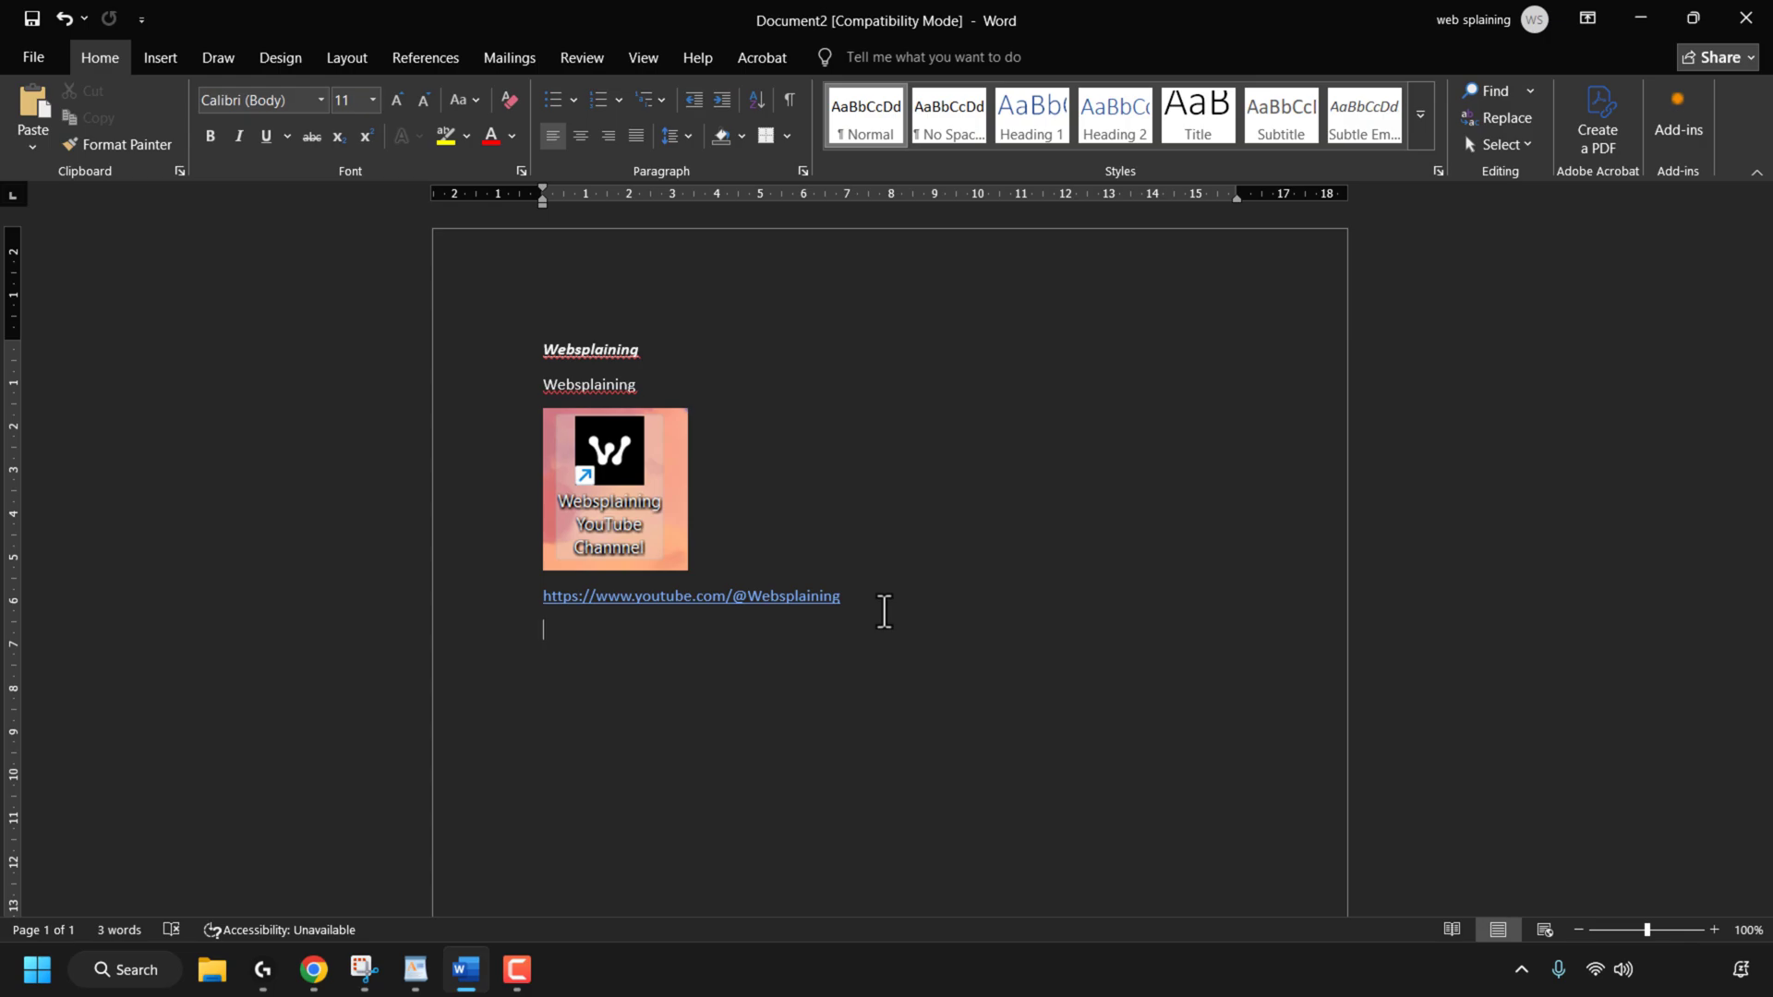
{"action": "key", "text": "super+v"}
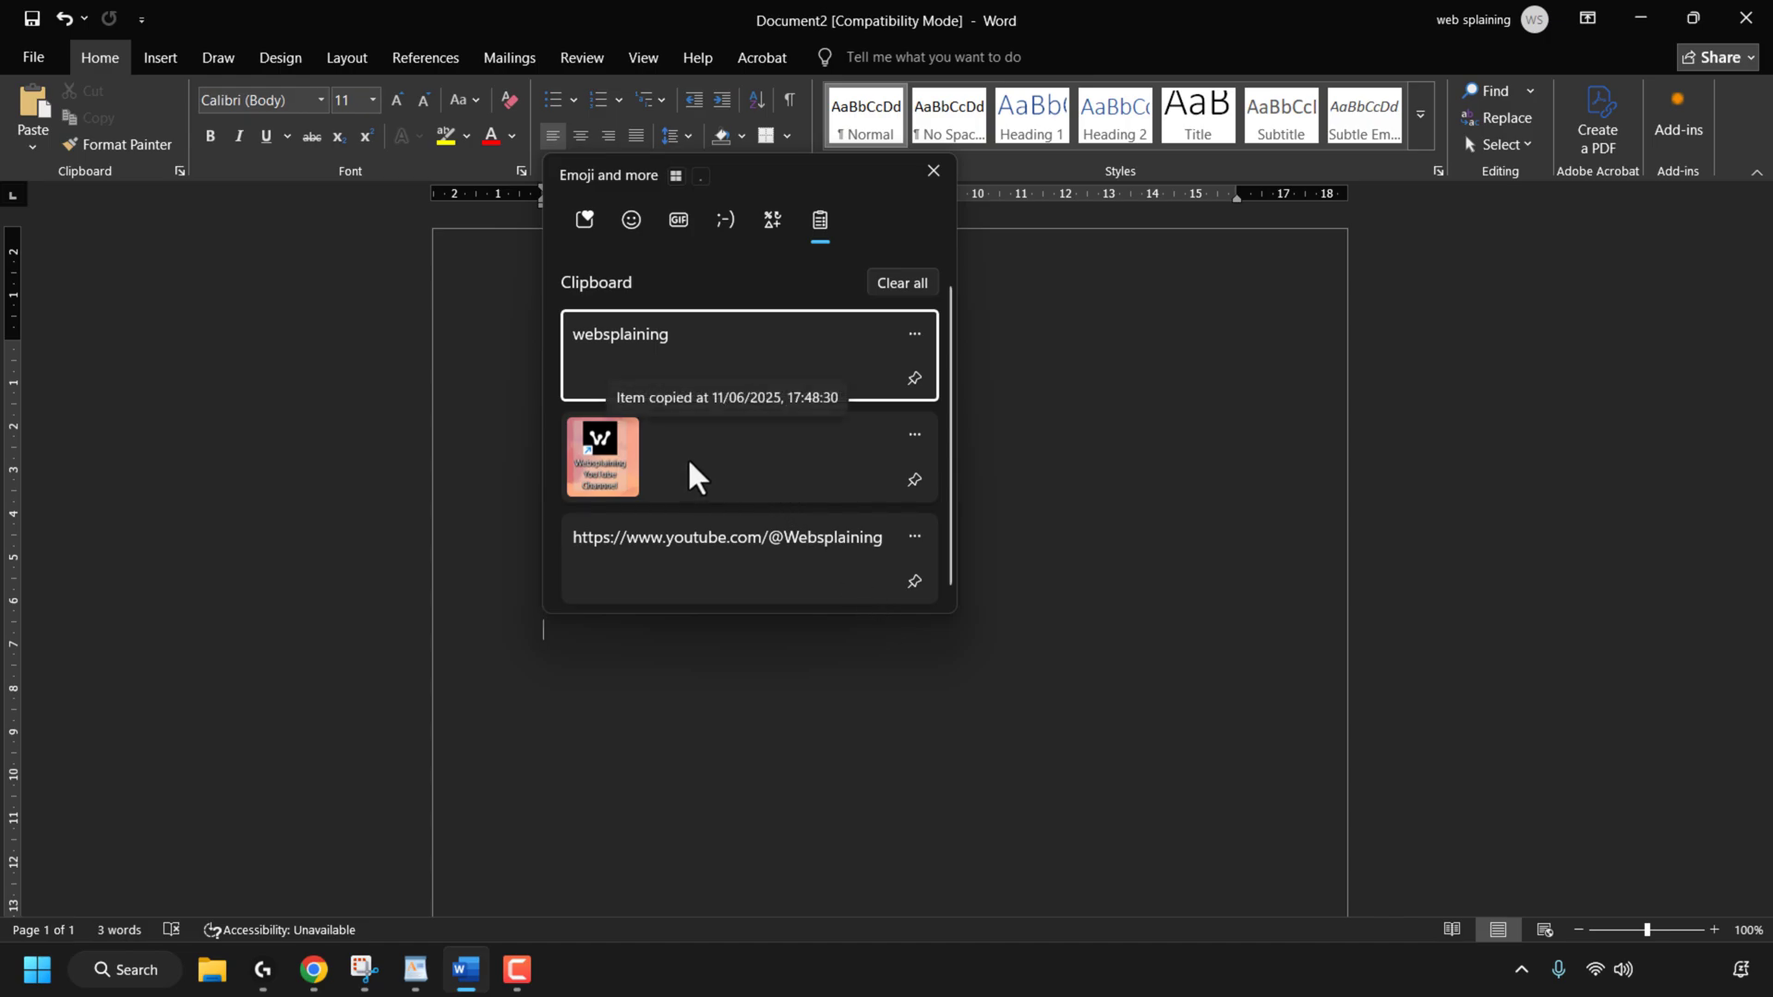
Pin the image item, Clear all, unpin it, Clear all again, and close the panel
{"action": "left_click", "coordinate": [914, 490]}
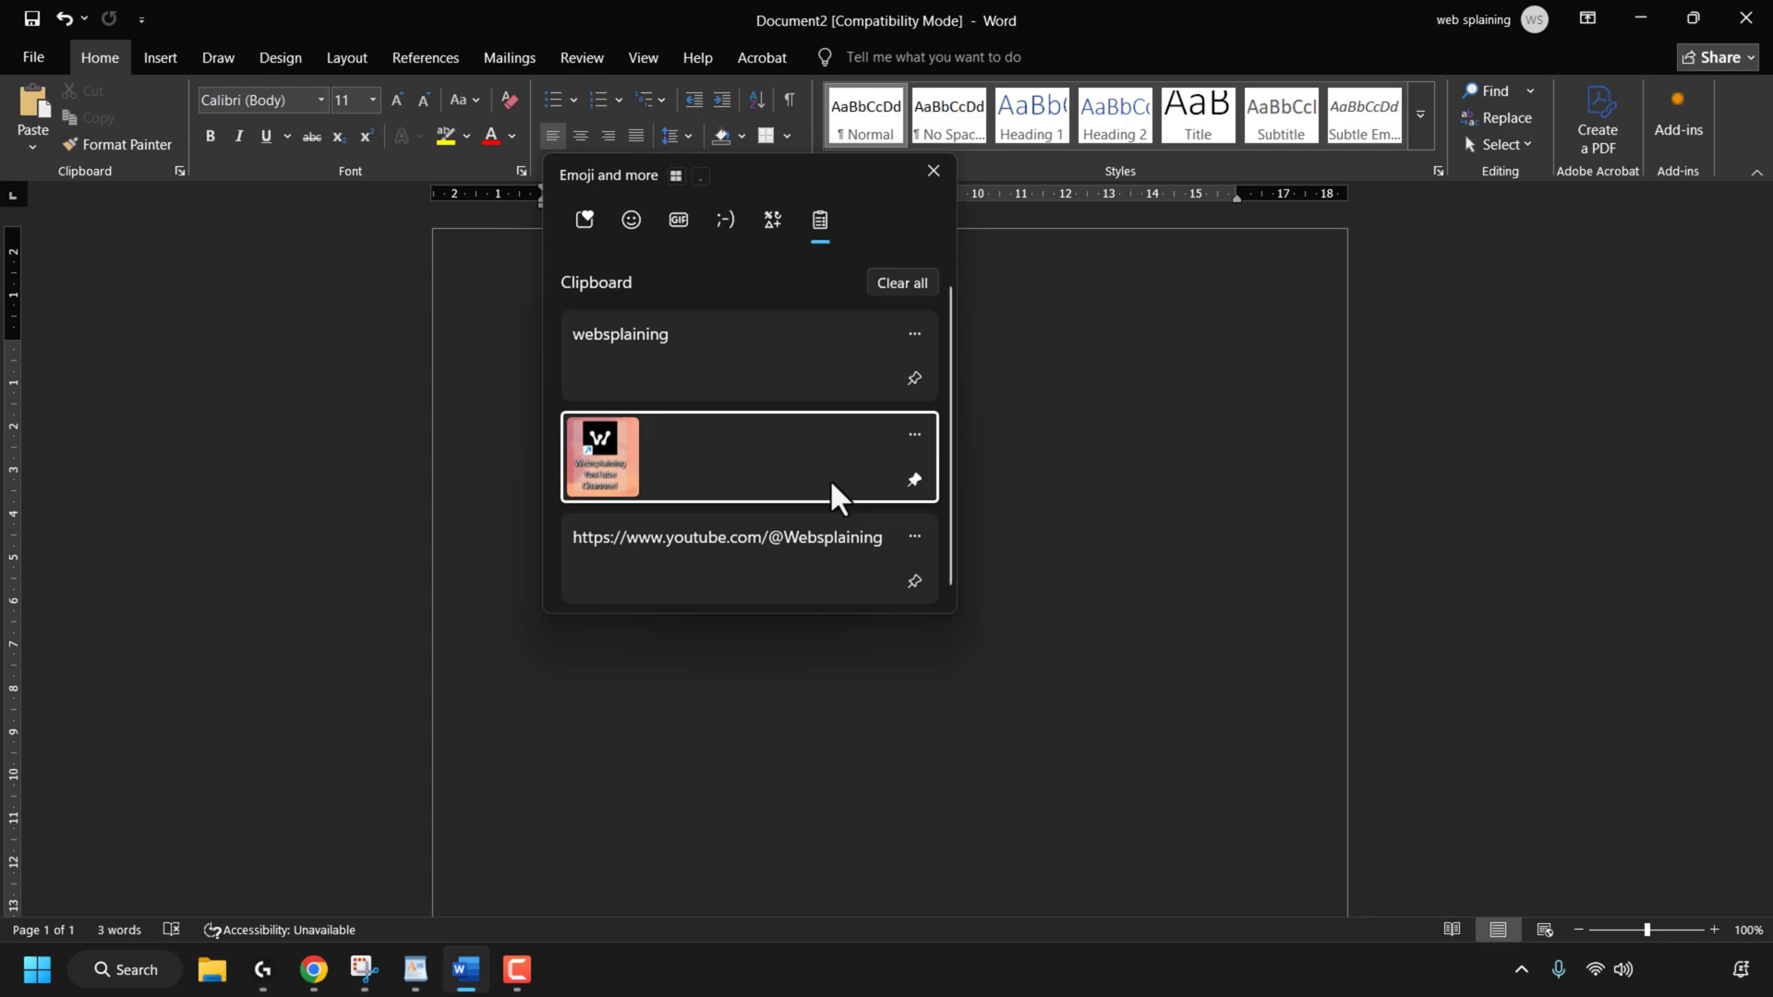
{"action": "left_click", "coordinate": [906, 286]}
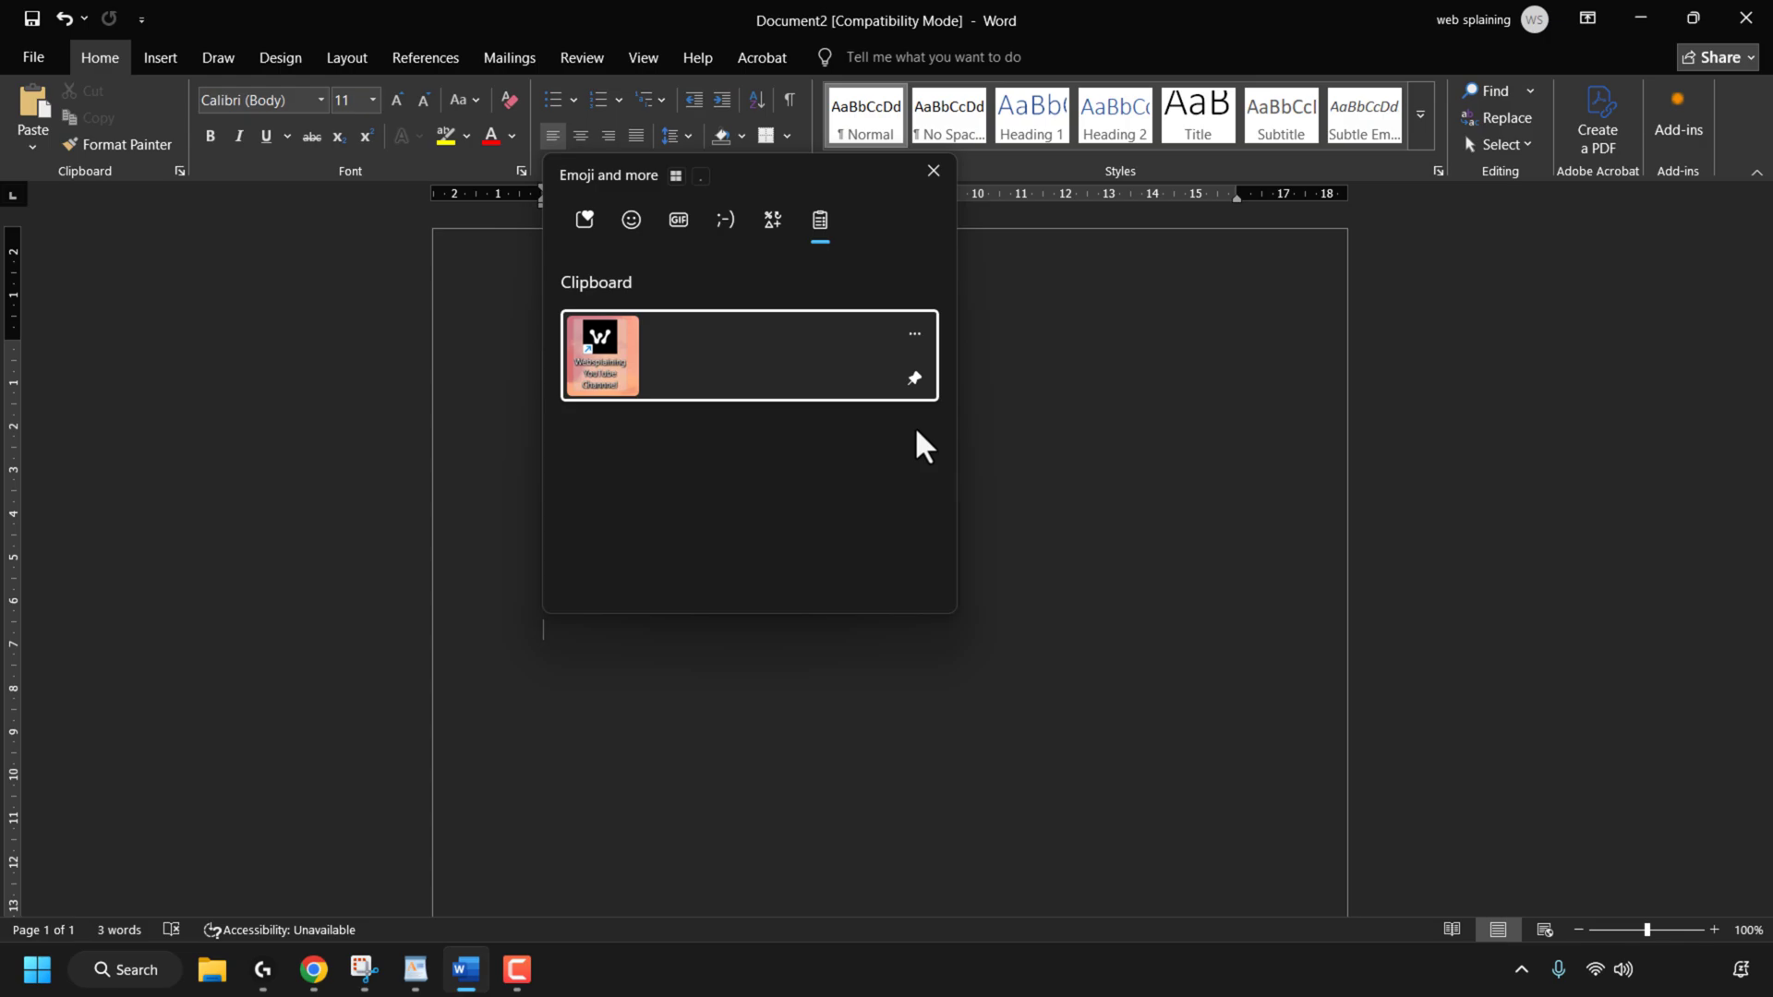
{"action": "left_click", "coordinate": [916, 382]}
{"action": "left_click", "coordinate": [907, 286]}
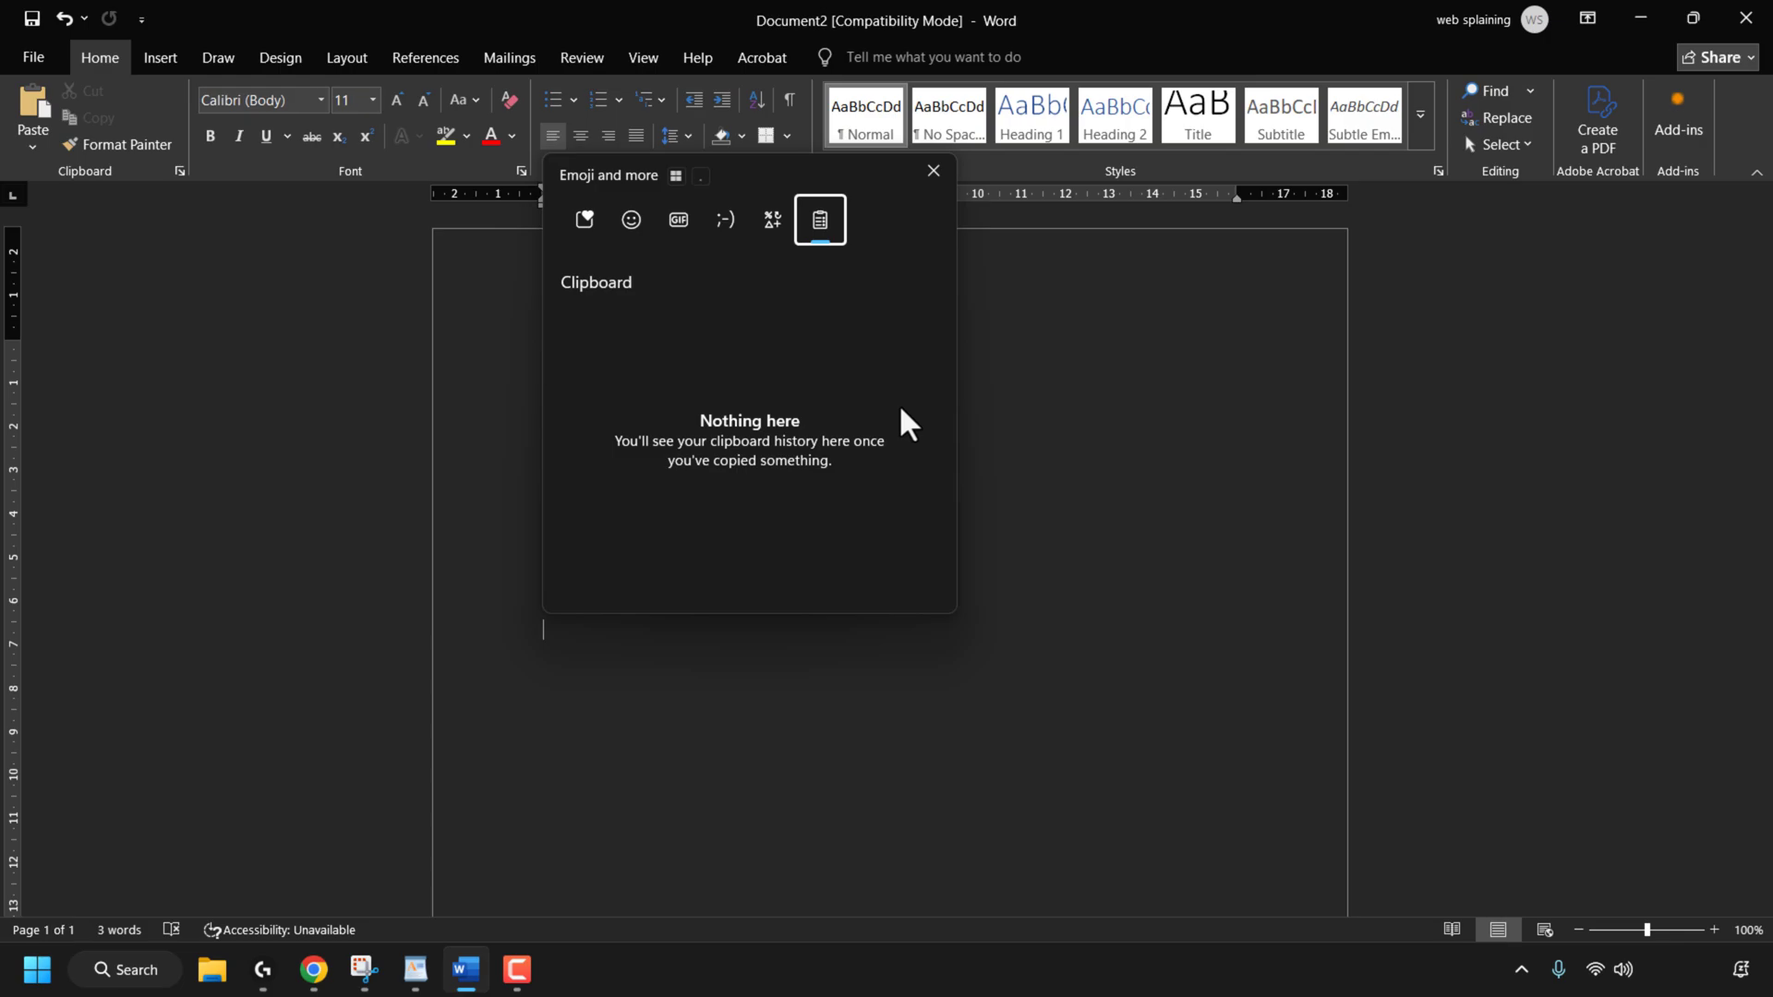
{"action": "left_click", "coordinate": [39, 977]}
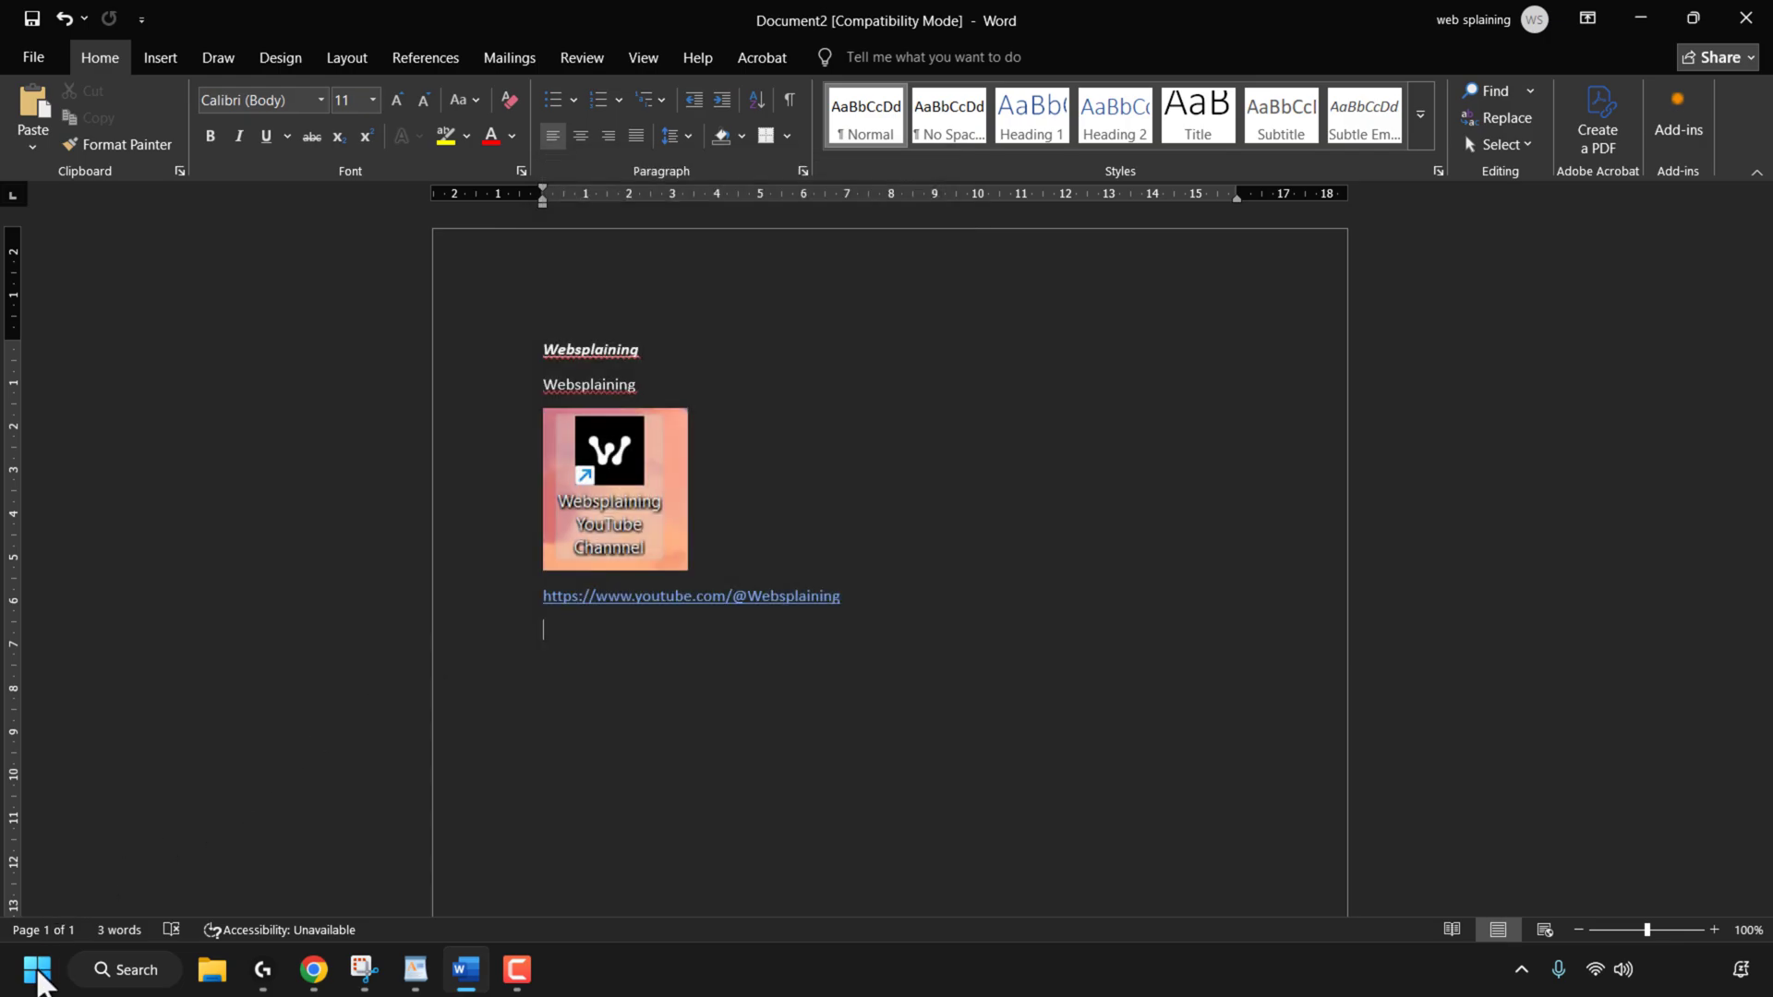
Search the Start menu for 'clipboard settings' and open the Clipboard settings best match
{"action": "left_click", "coordinate": [40, 977]}
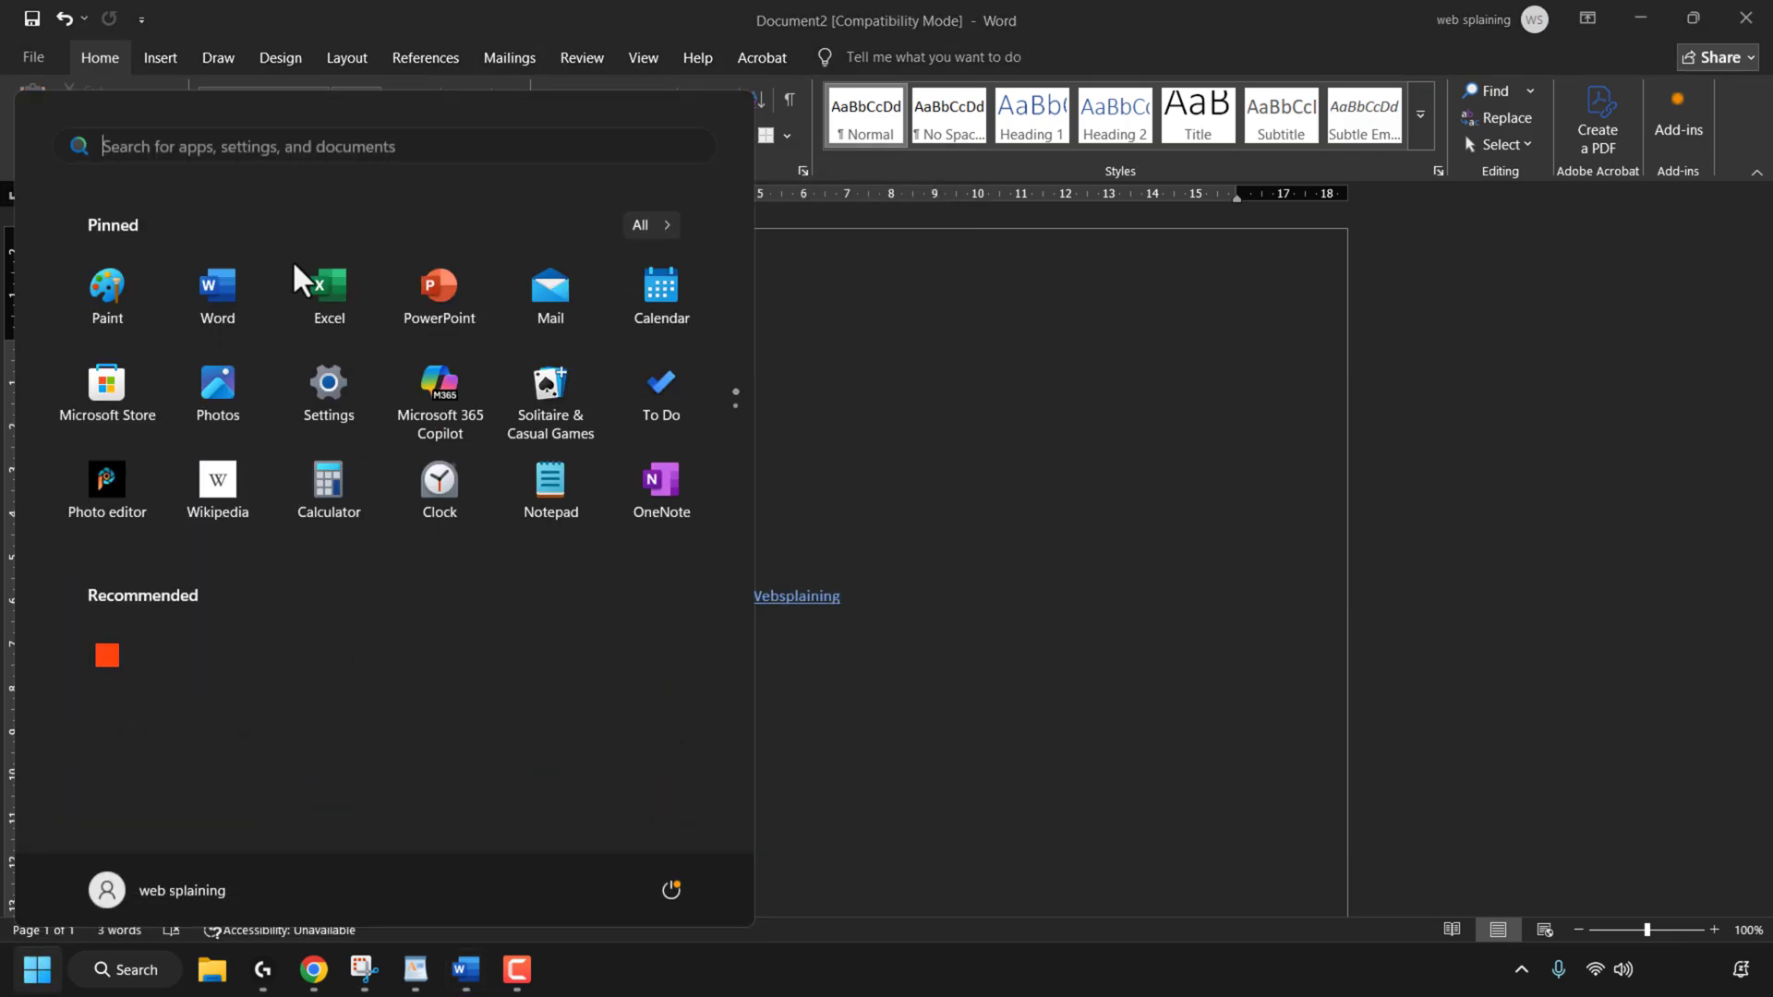
{"action": "left_click", "coordinate": [311, 147]}
{"action": "type", "text": "clipboa"}
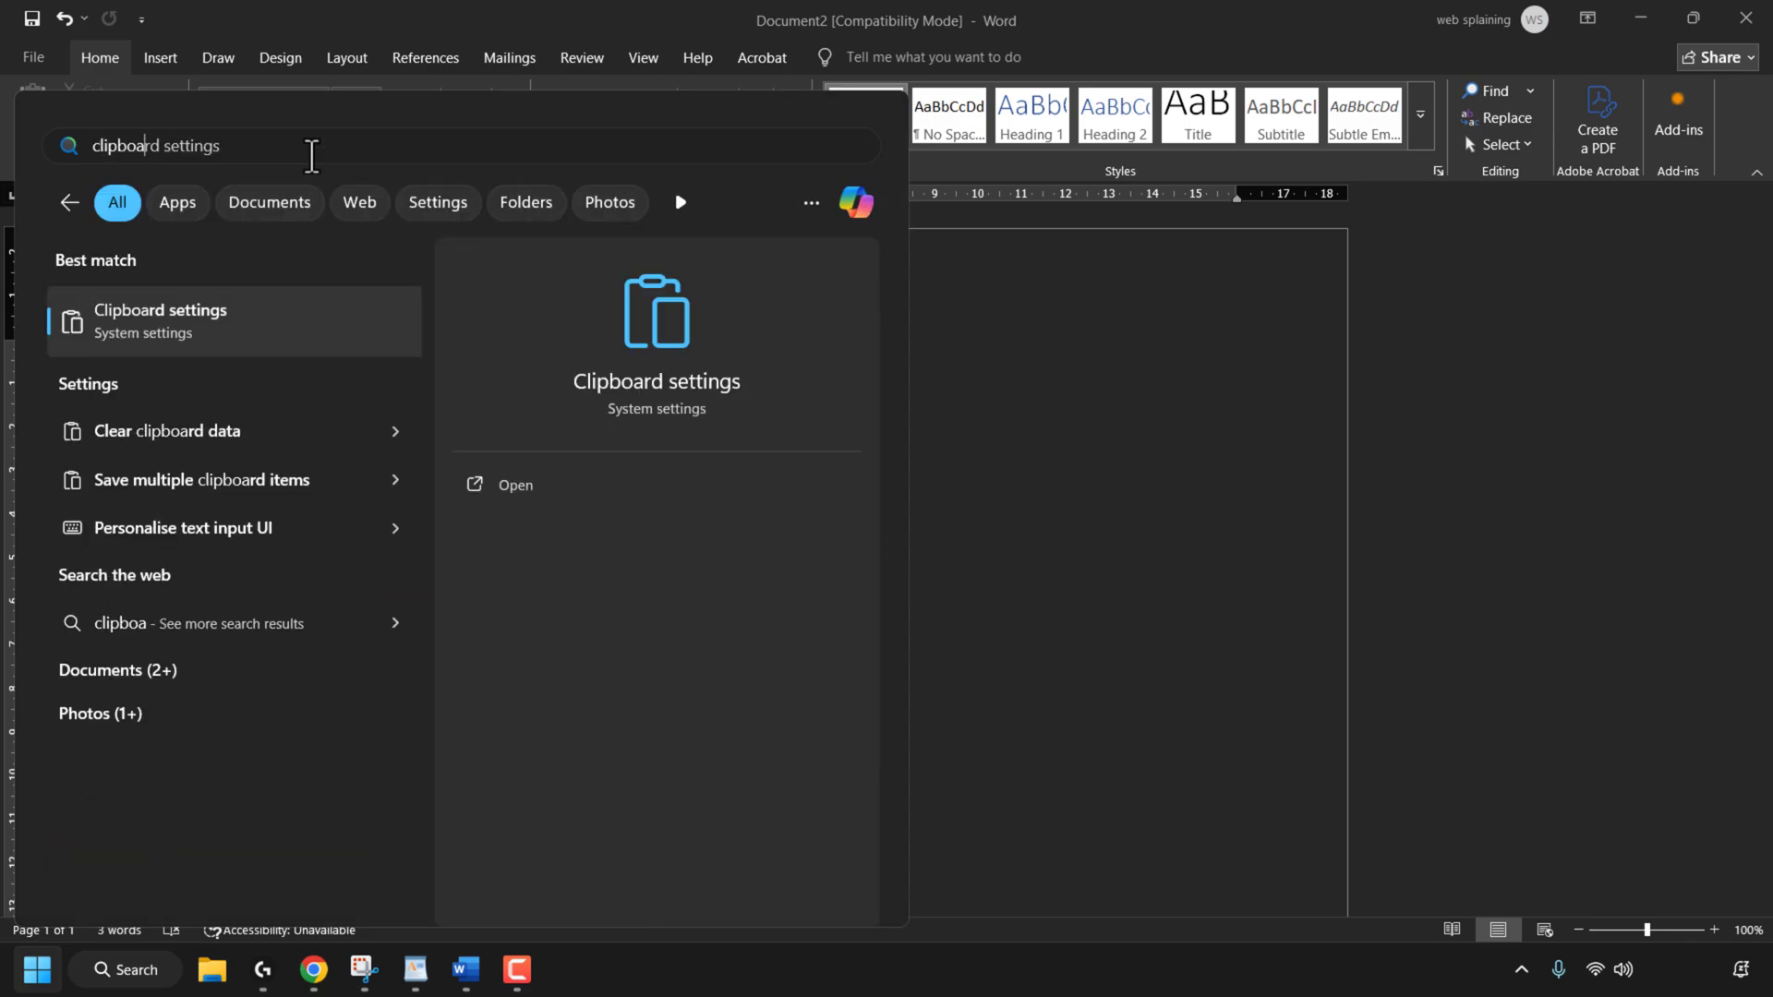
{"action": "type", "text": "rd settings"}
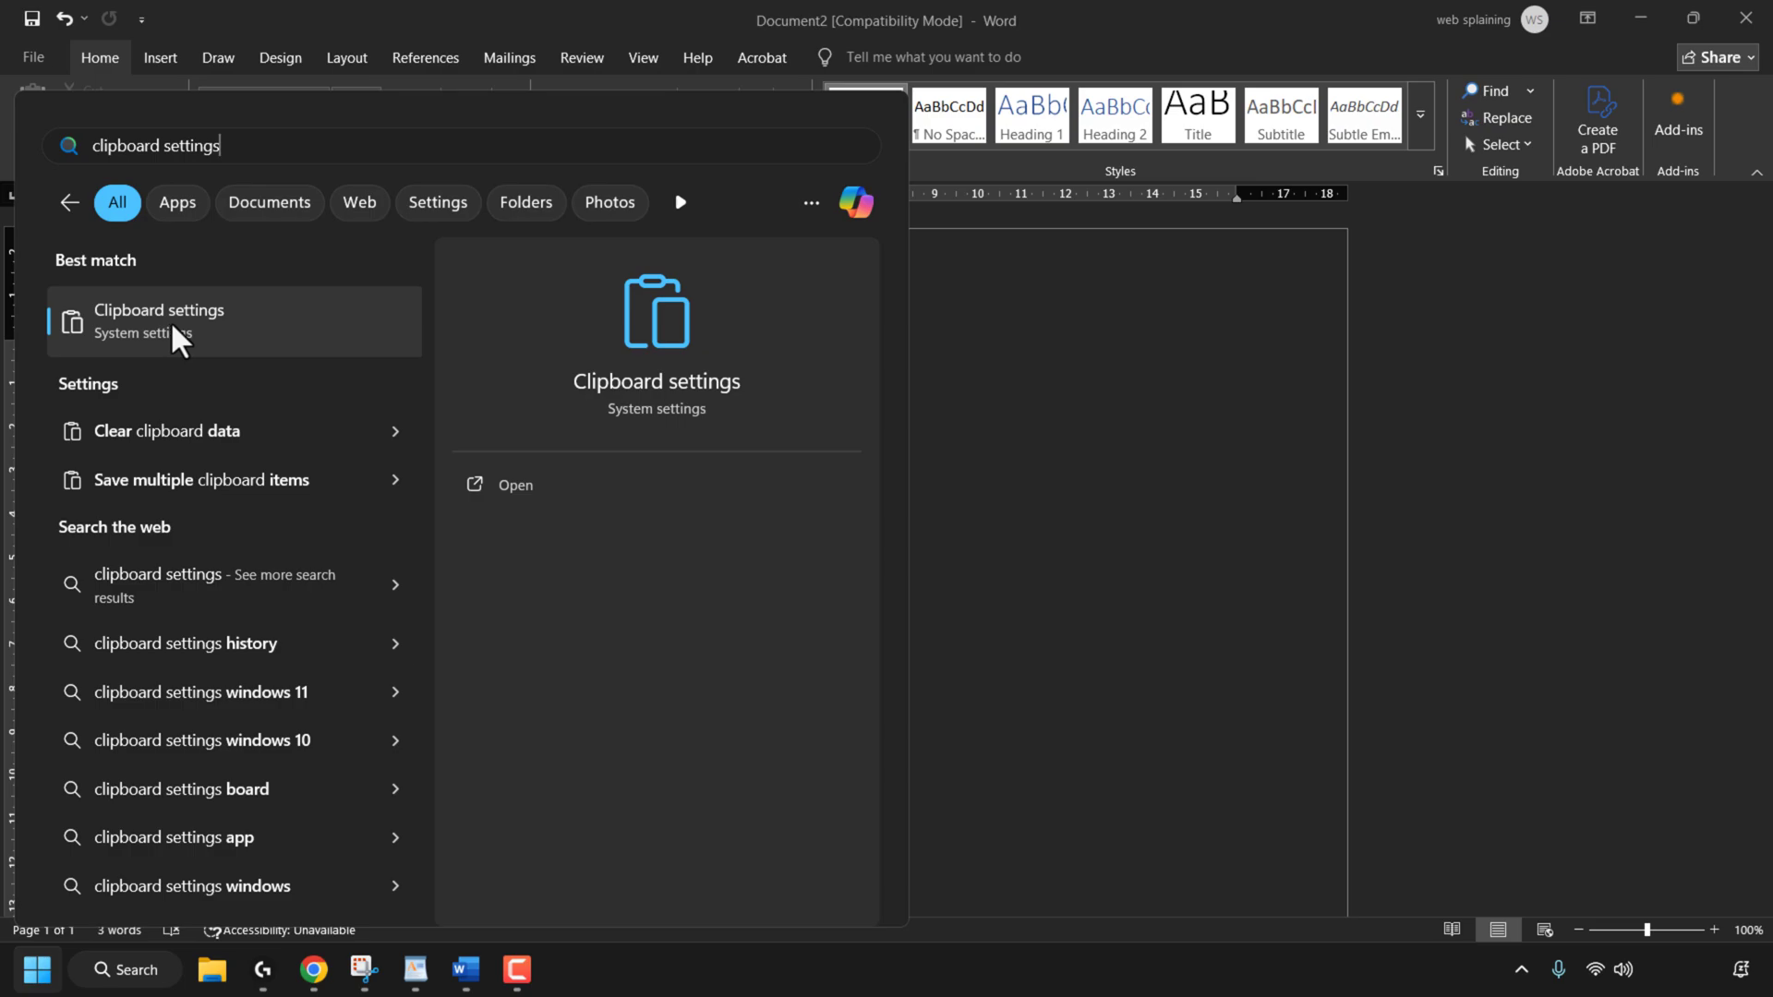
{"action": "left_click", "coordinate": [245, 314]}
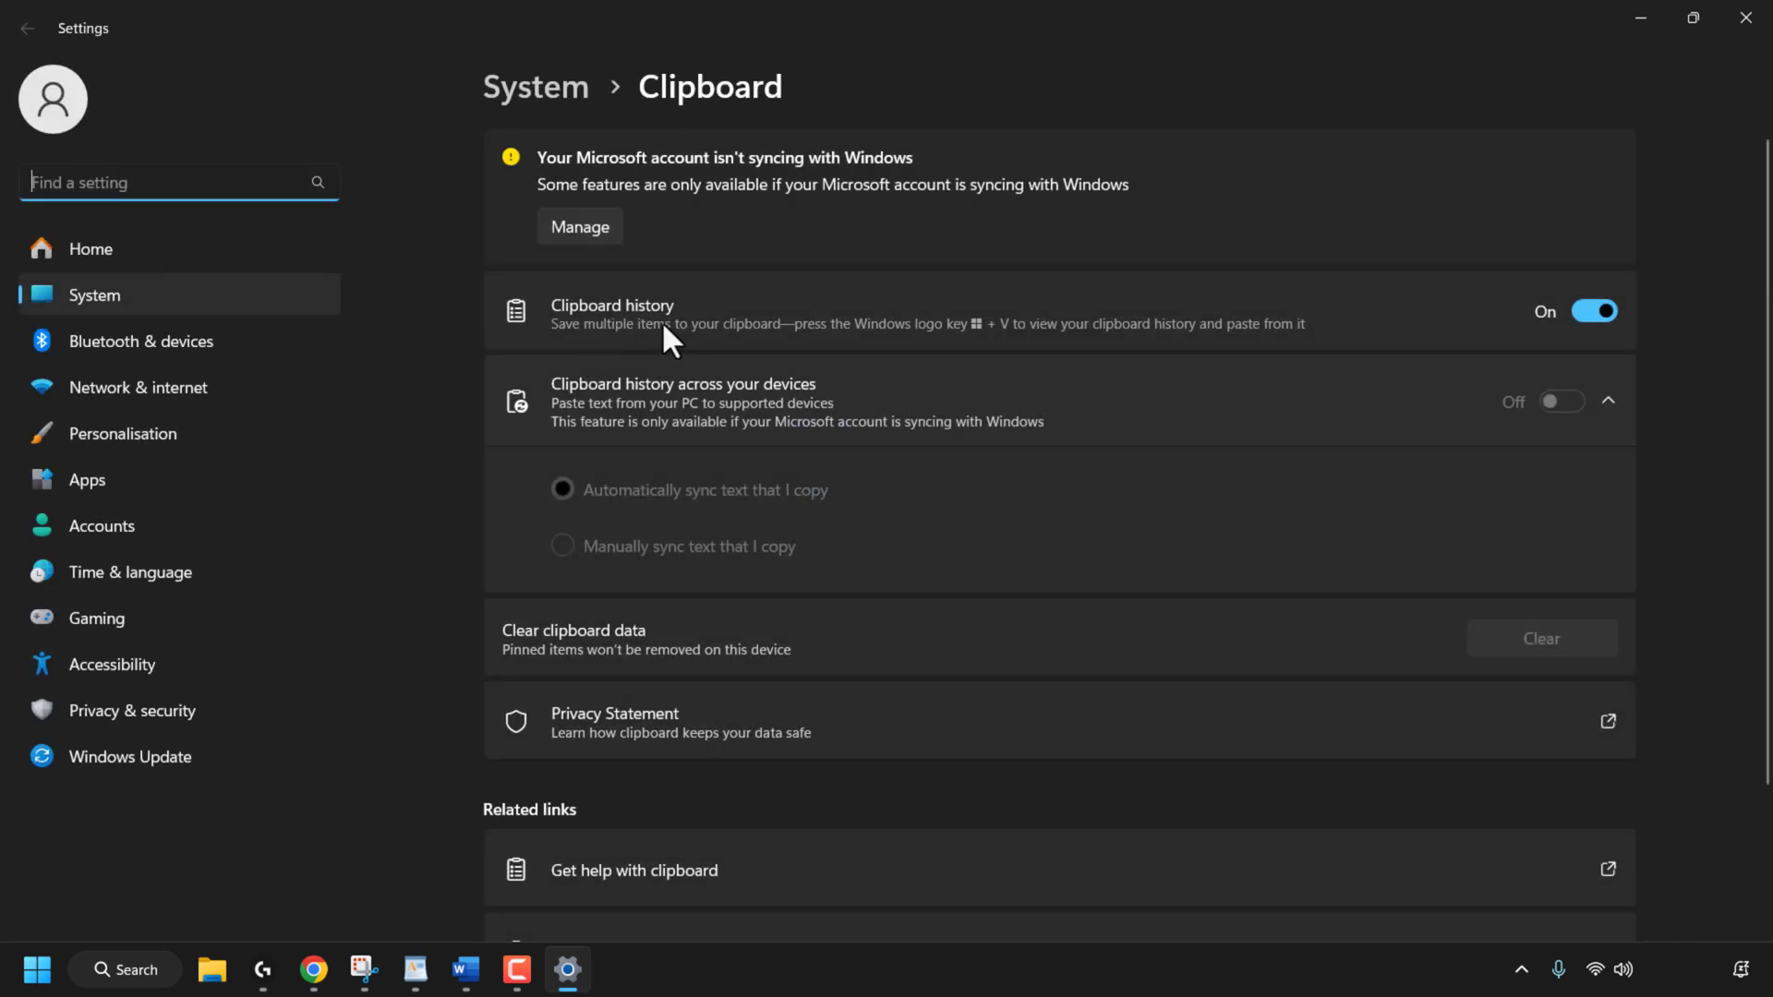
Switch the Clipboard history toggle Off and confirm the Win+V panel only offers Turn on
{"action": "left_click", "coordinate": [1604, 312]}
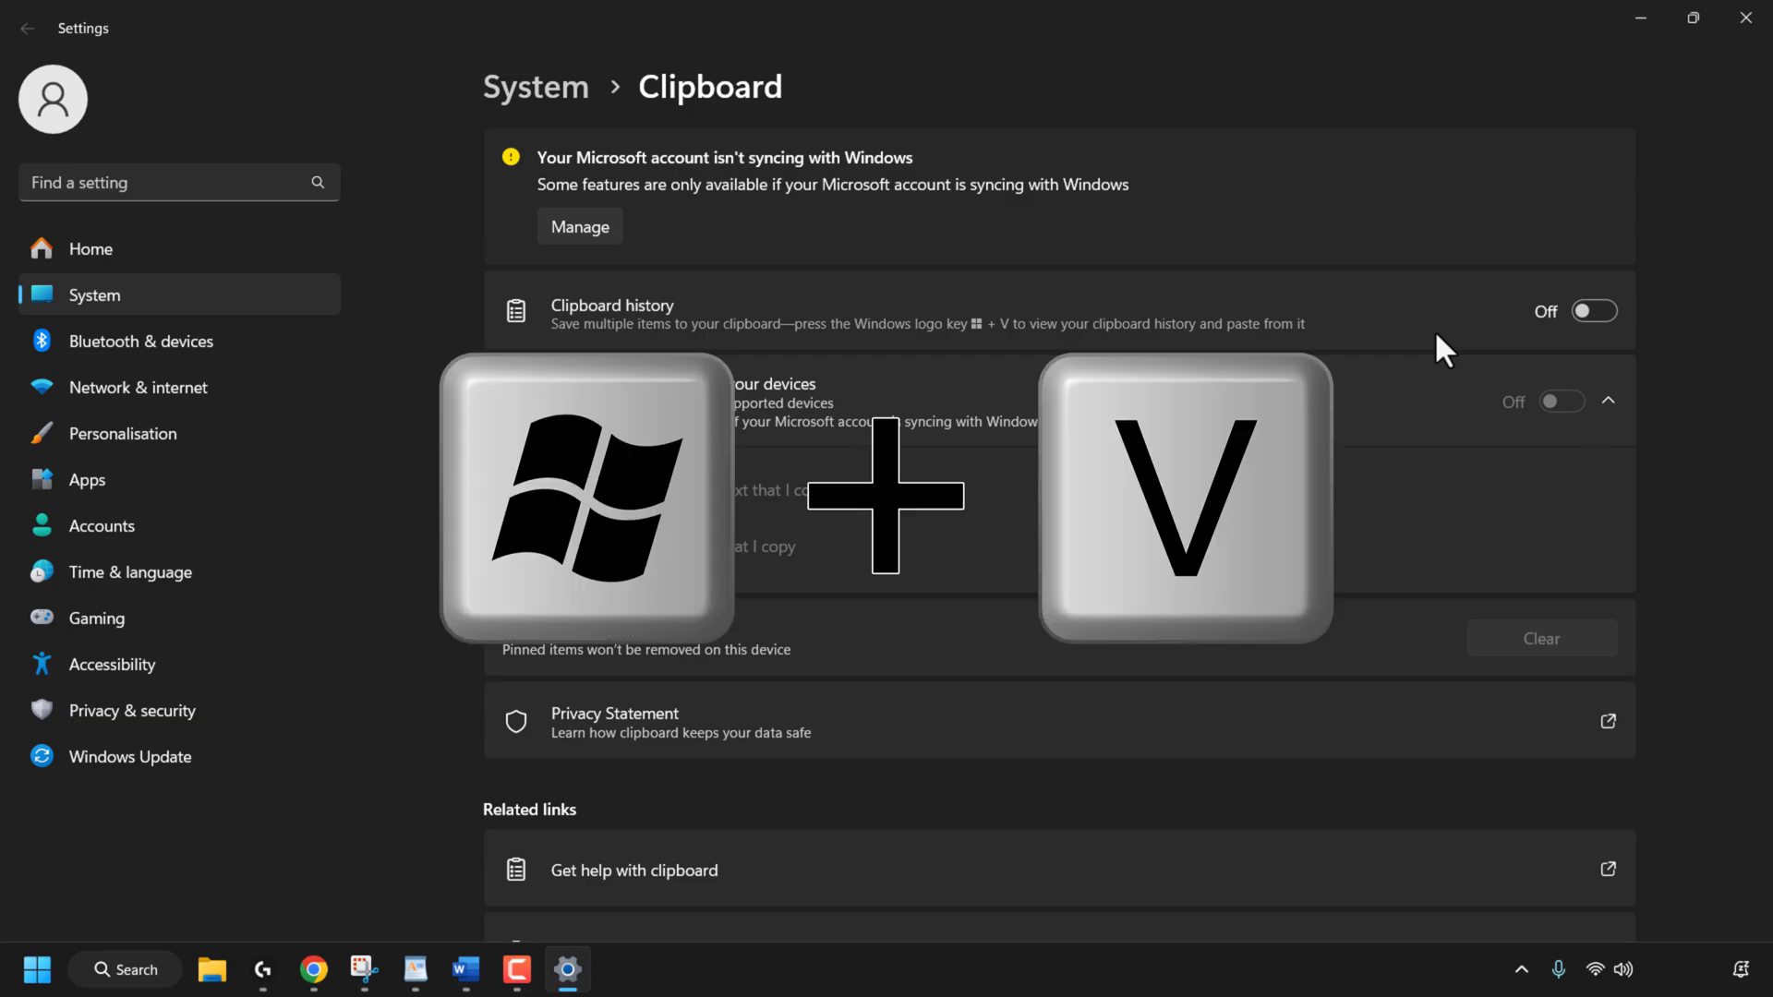
{"action": "key", "text": "super+v"}
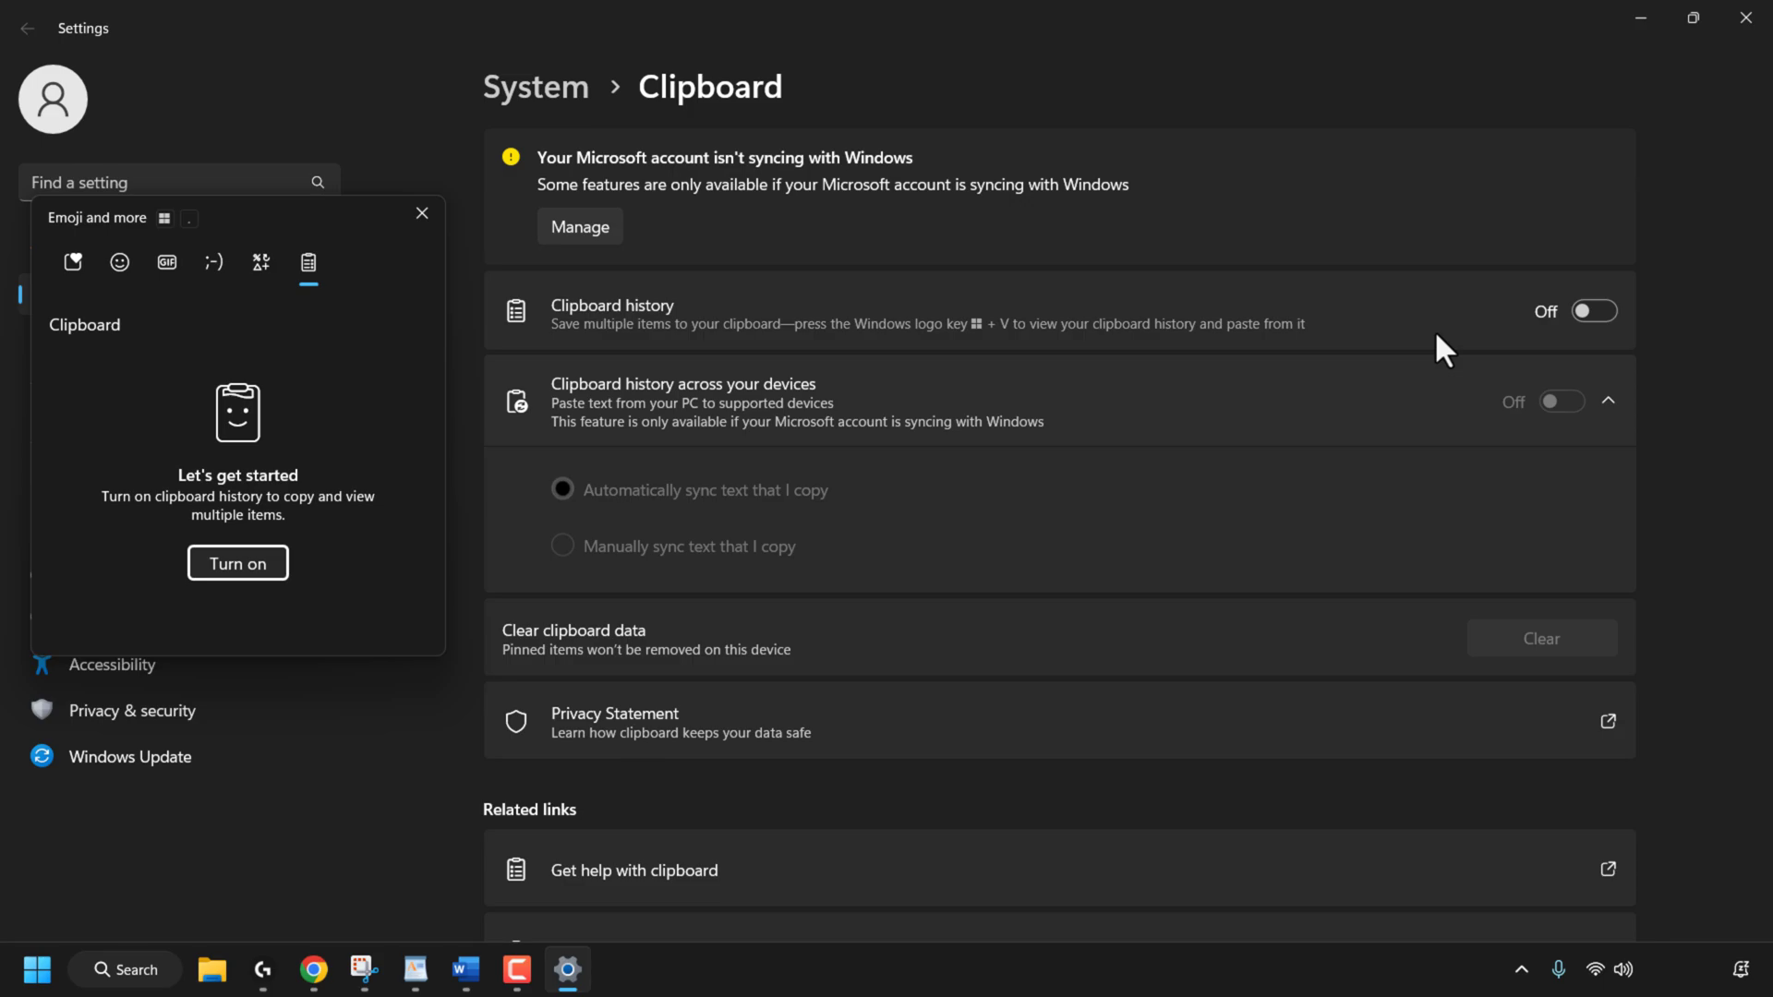
{"action": "left_click_drag", "start_coordinate": [306, 230], "coordinate": [1189, 172]}
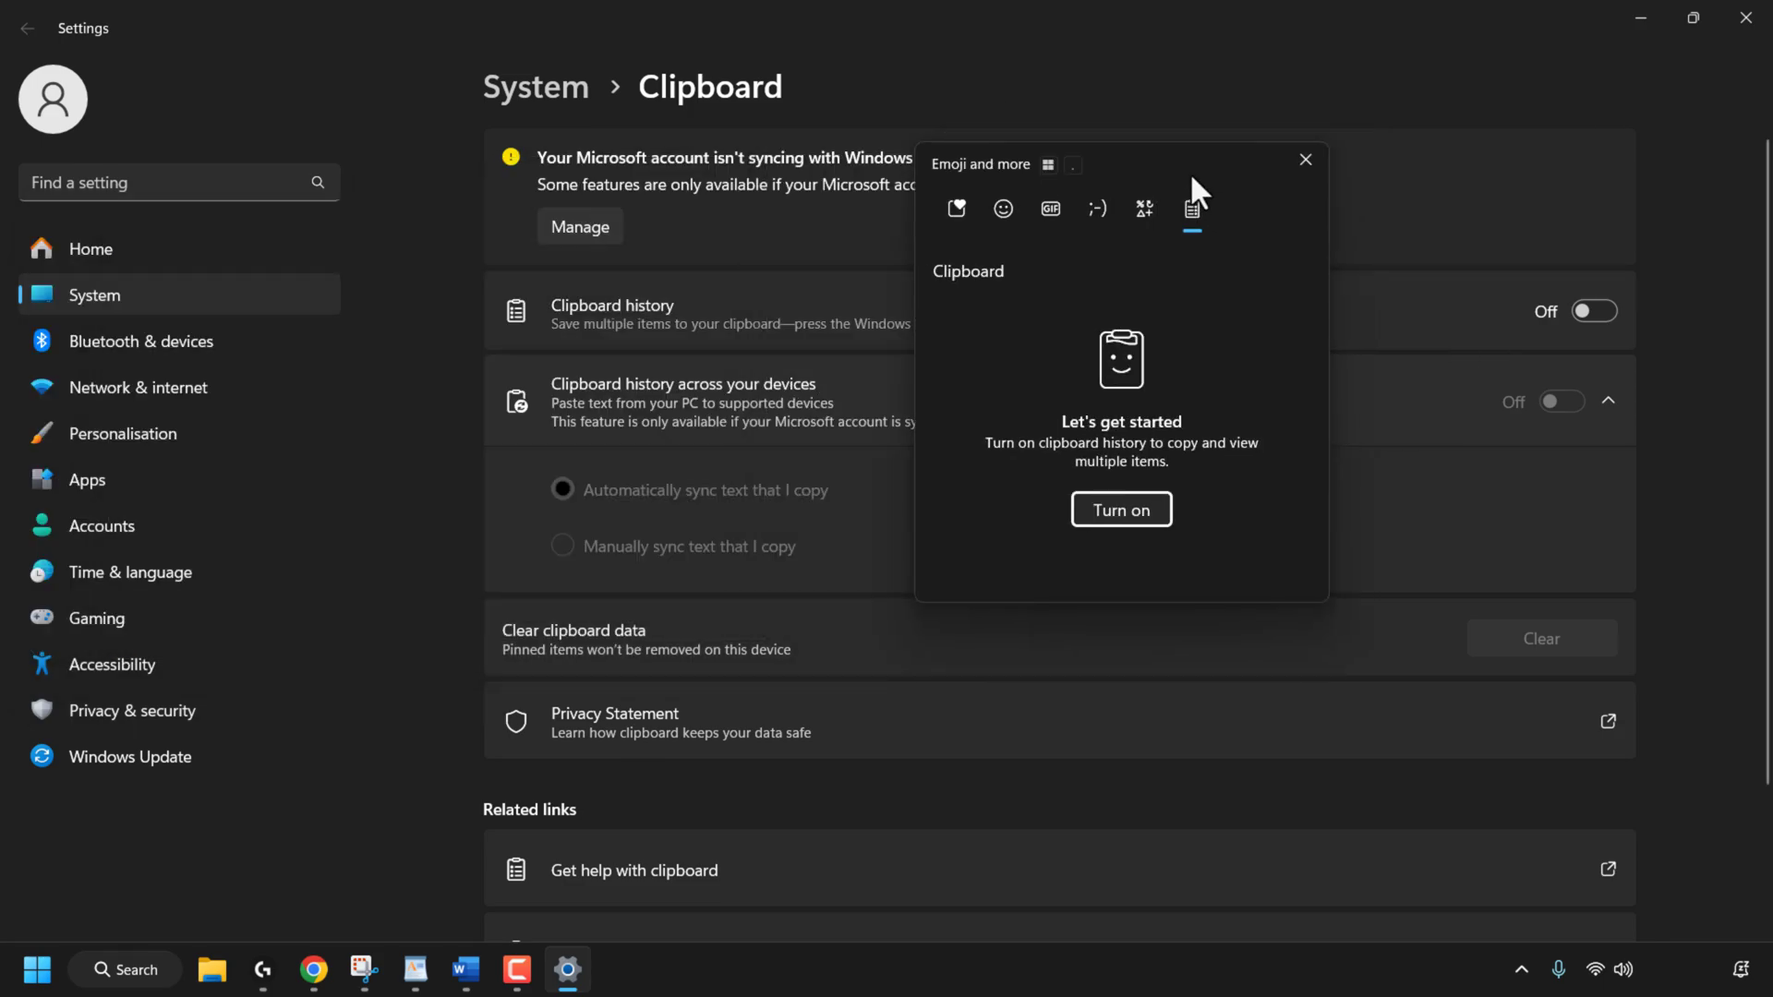